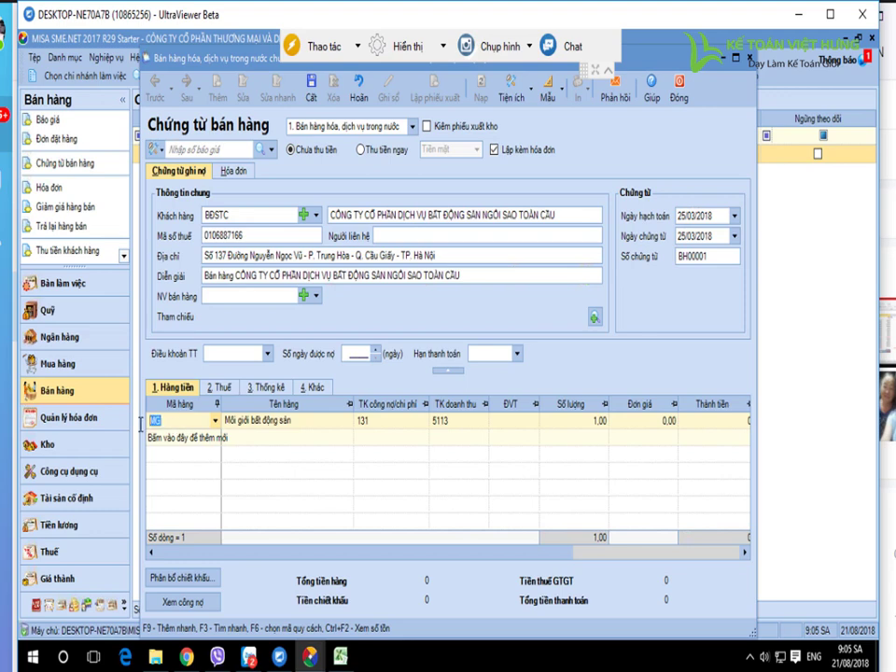
Check the MG brokerage line of the sales voucher, from its revenue account across to its amount.
click(166, 421)
click(447, 422)
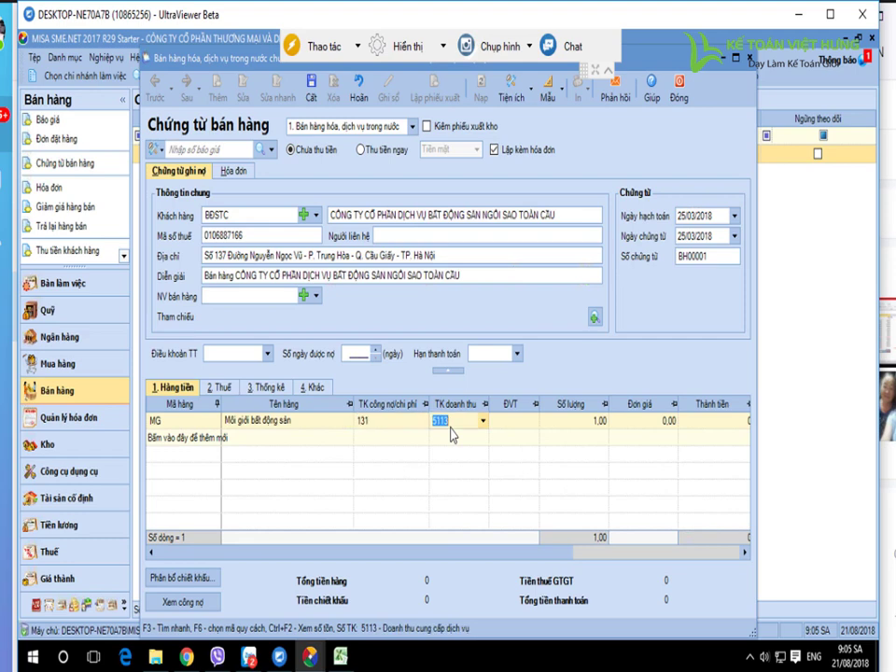
key(Tab)
key(Tab)
key(Tab)
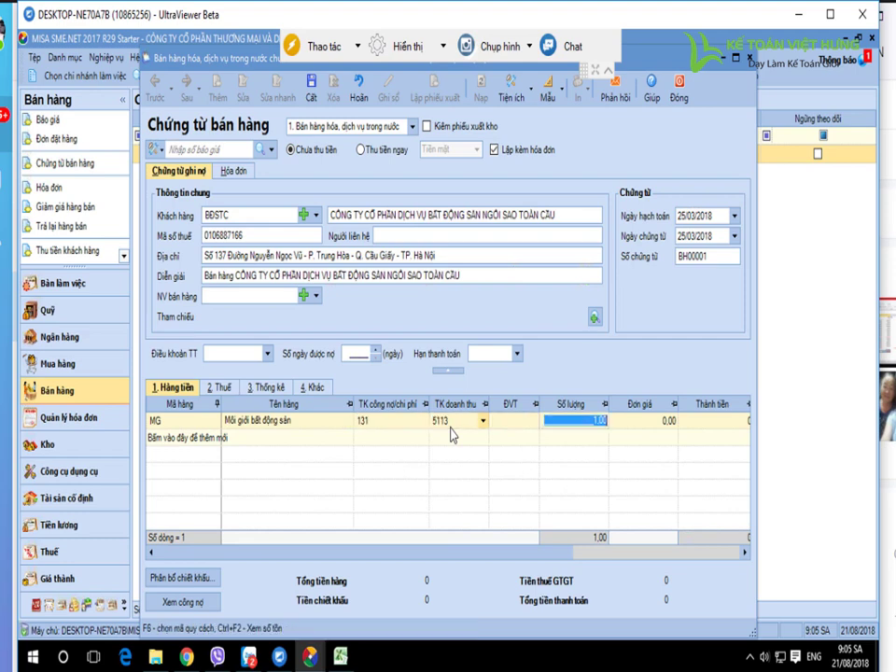
key(Tab)
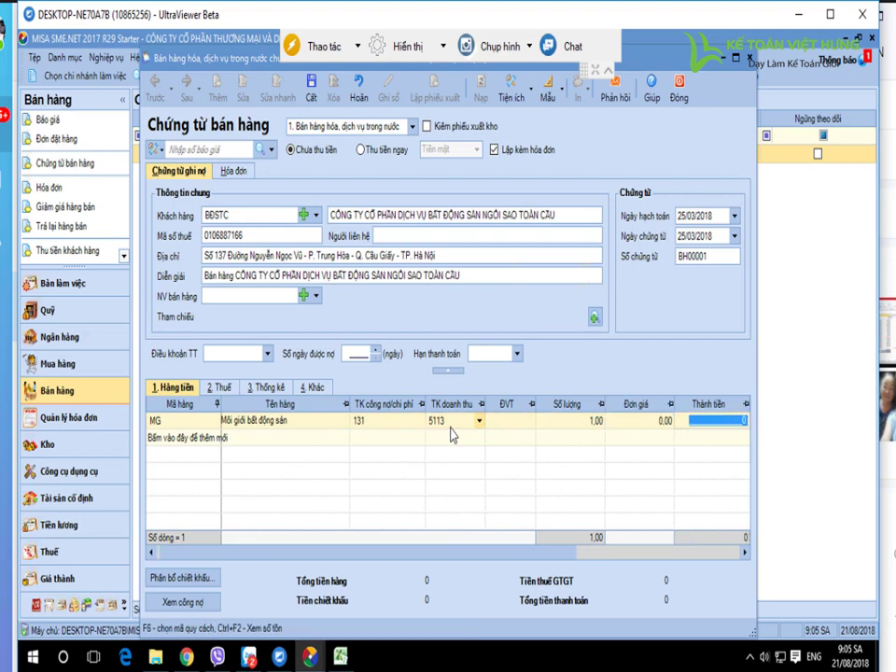
Assign project 0000003-DVMG to the brokerage line in the sales voucher's statistics details.
click(265, 386)
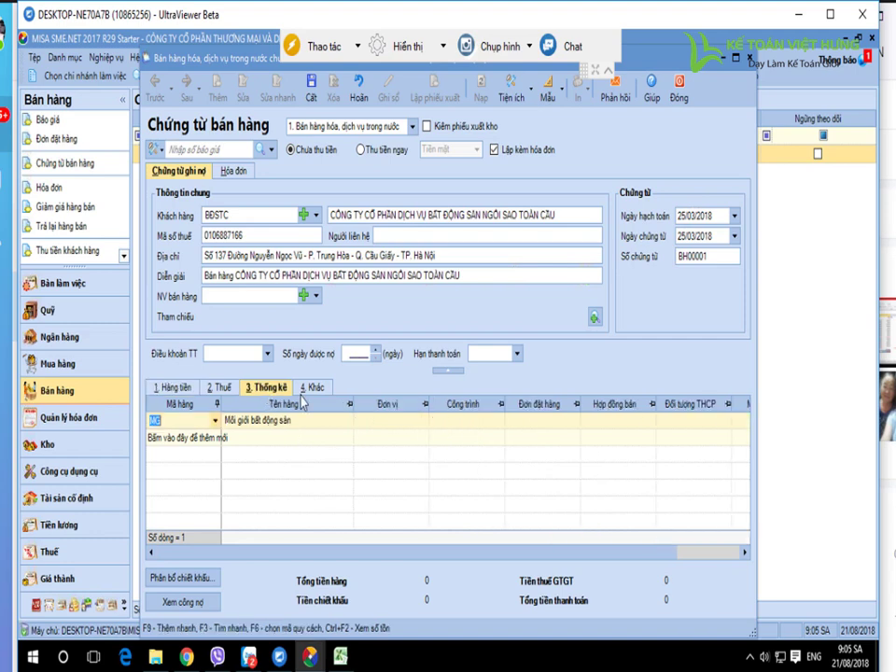
click(498, 421)
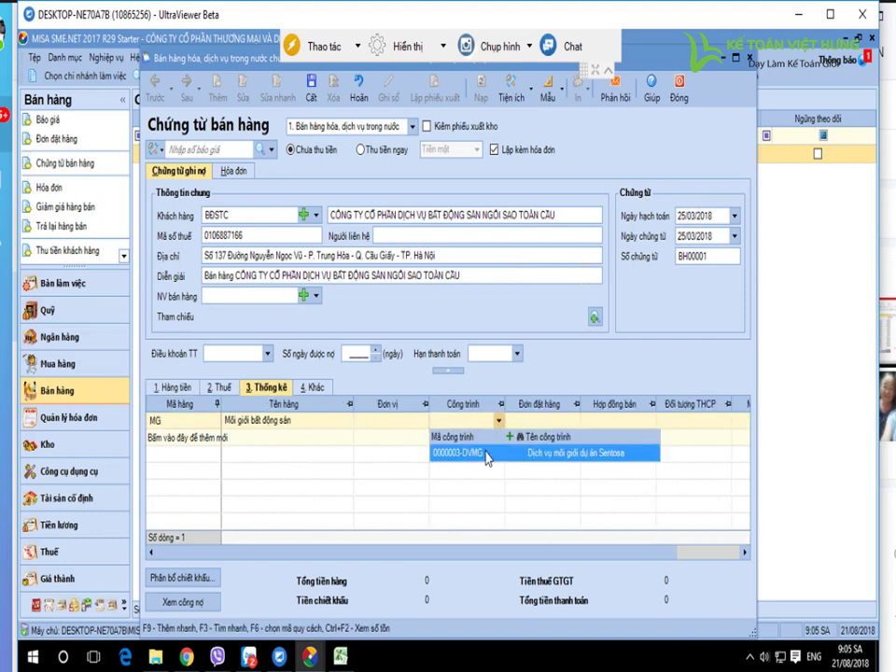
click(486, 455)
key(Tab)
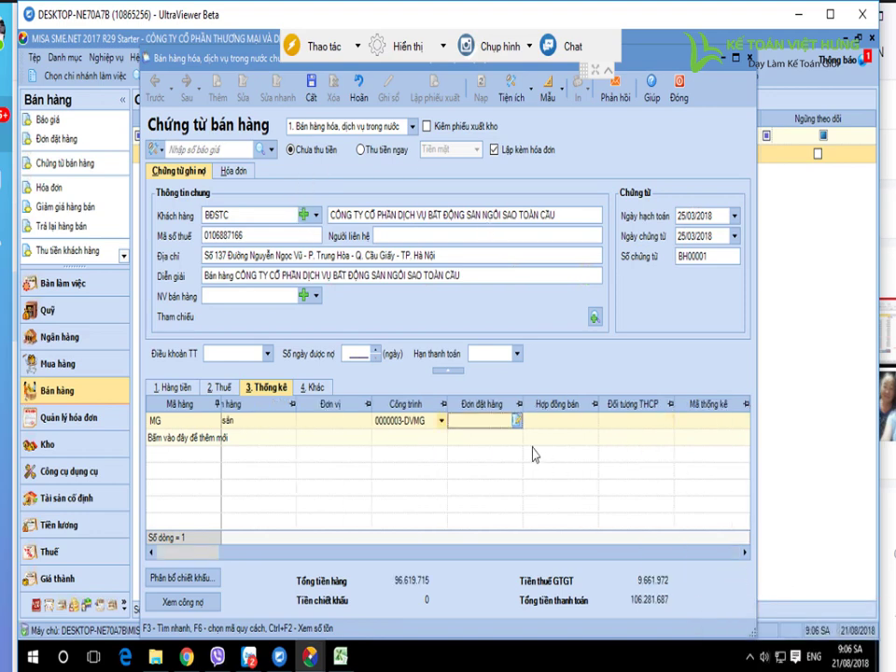
click(442, 421)
click(422, 456)
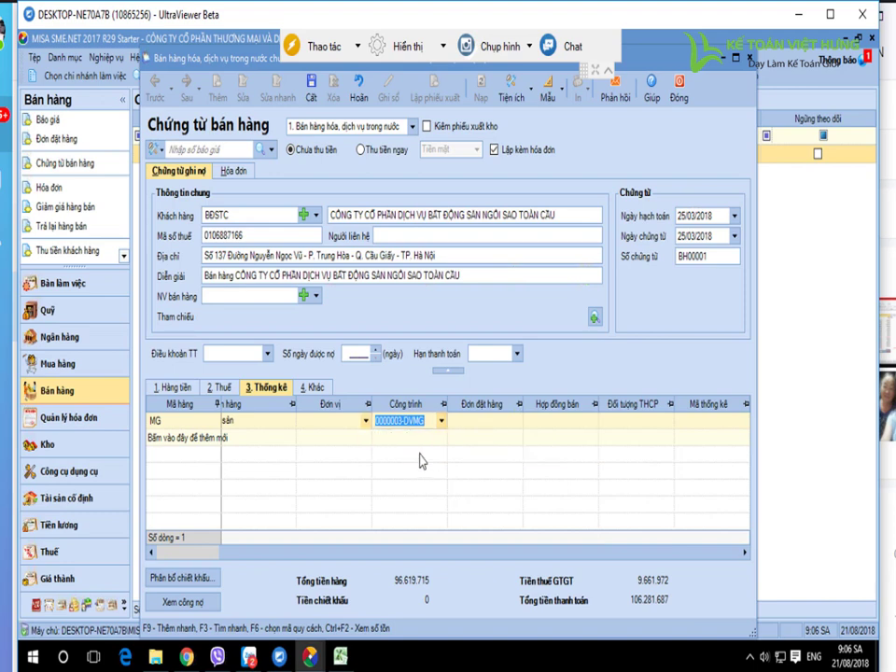
key(Tab)
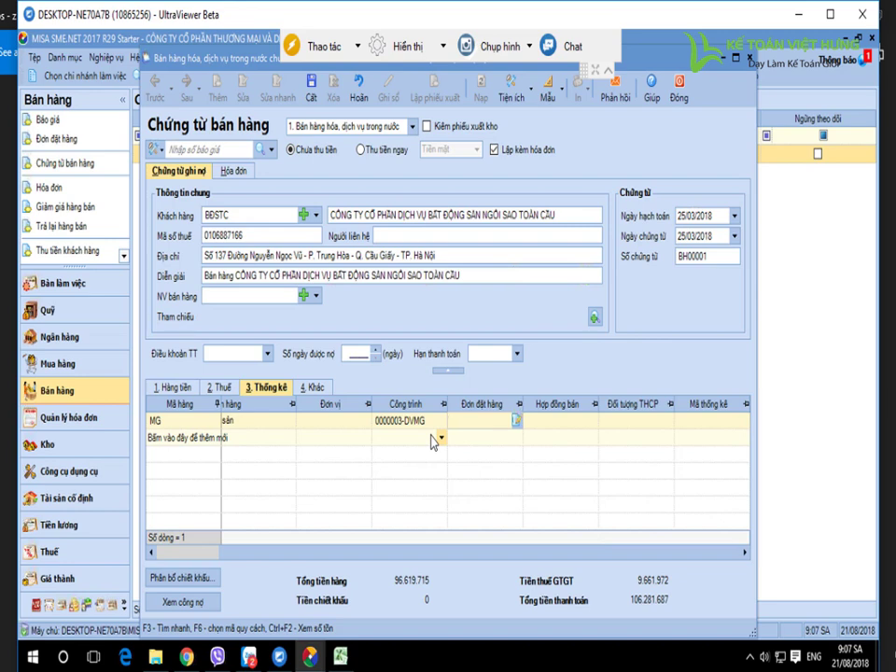
Compare the brokerage line's amount in the goods details with its assigned project in the statistics details.
click(173, 387)
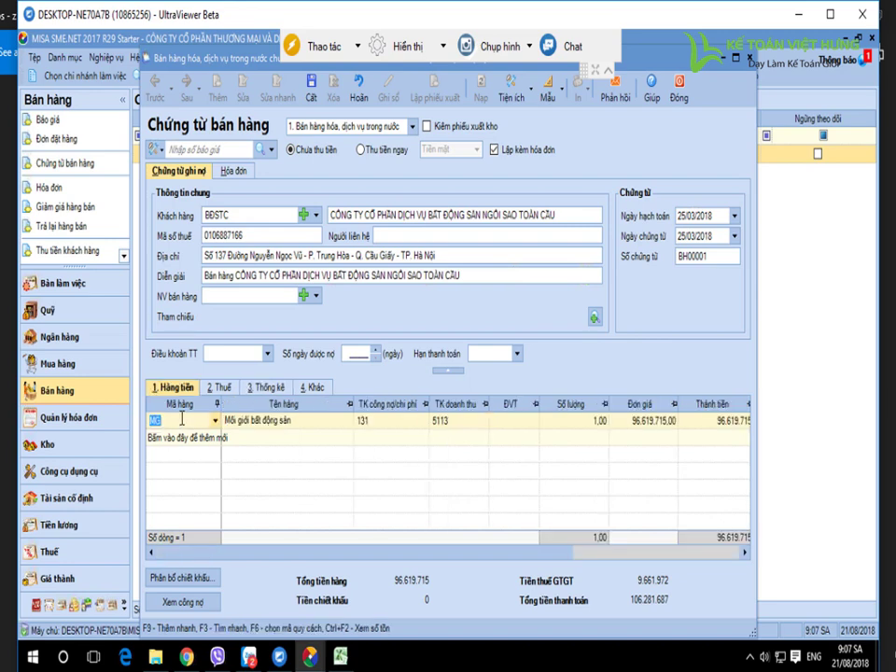
click(264, 387)
mouse_move(495, 425)
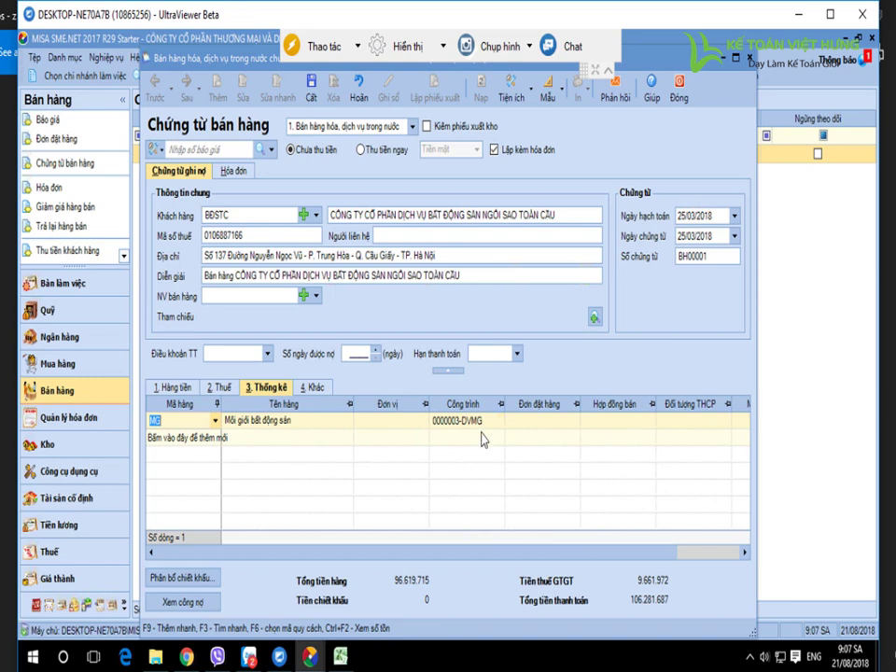
click(478, 434)
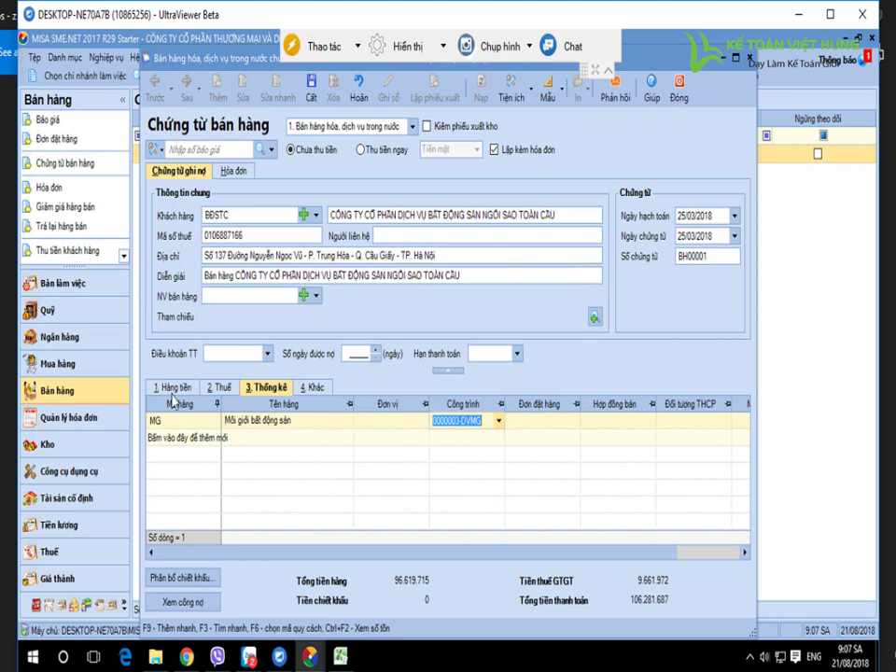
click(173, 390)
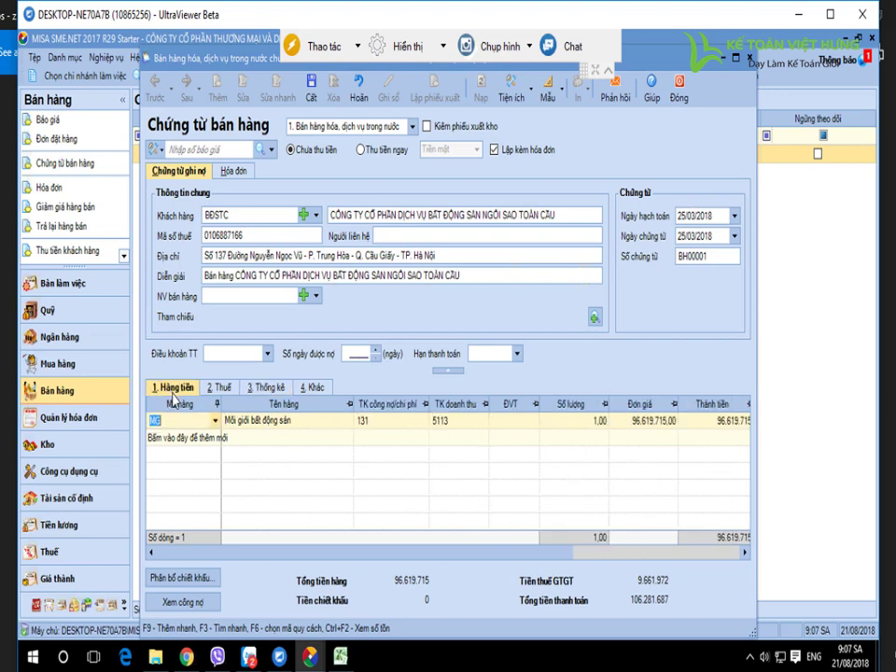
click(702, 425)
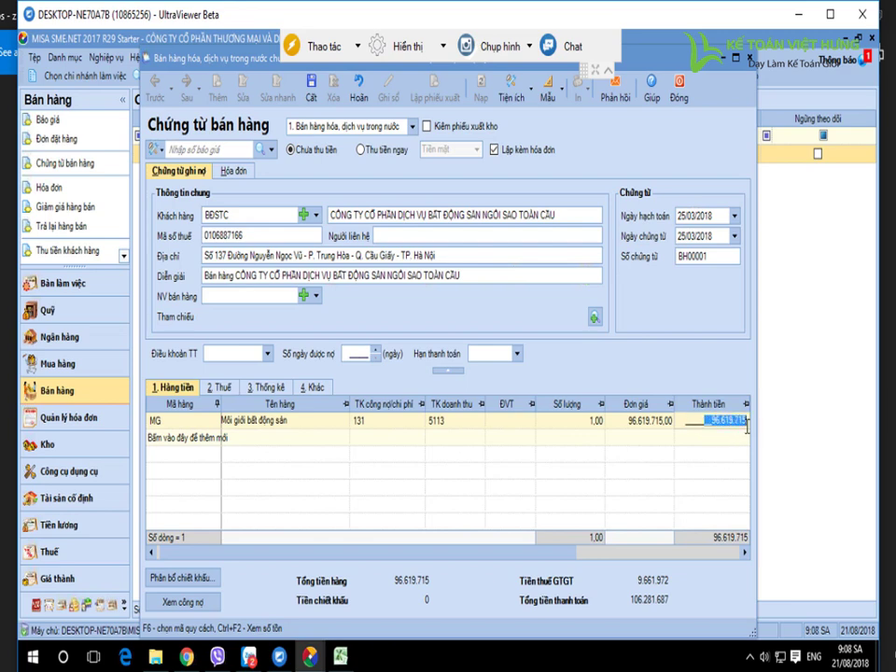
click(254, 389)
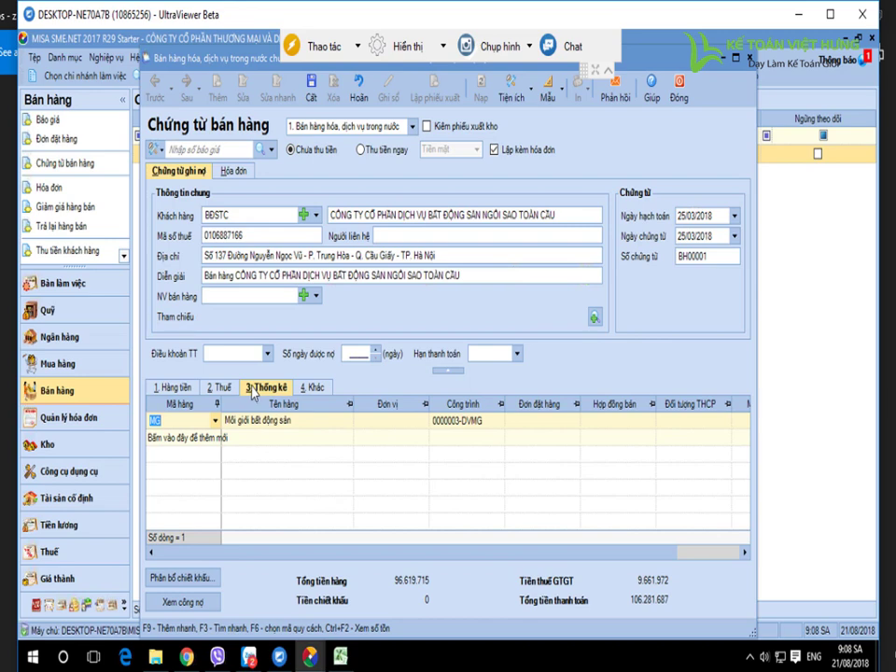
Enter 0000003 as the sales voucher's invoice number, save the voucher and close it.
click(235, 171)
click(688, 253)
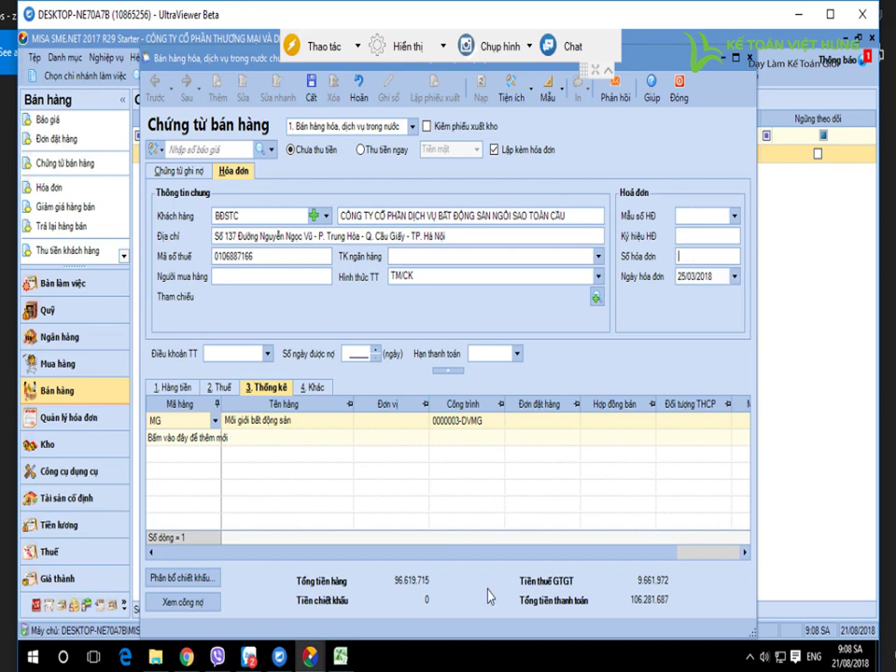
click(312, 90)
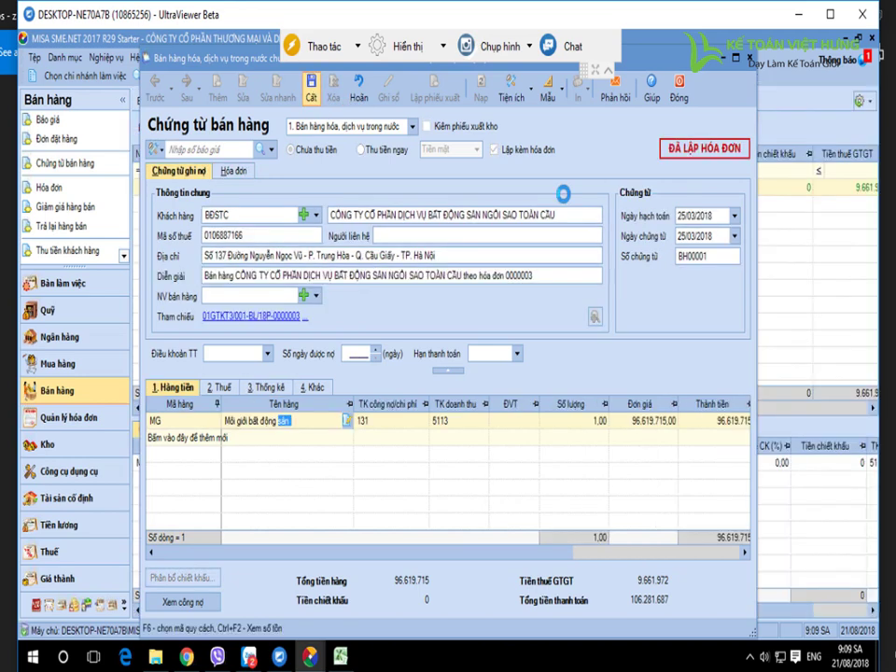
key(Escape)
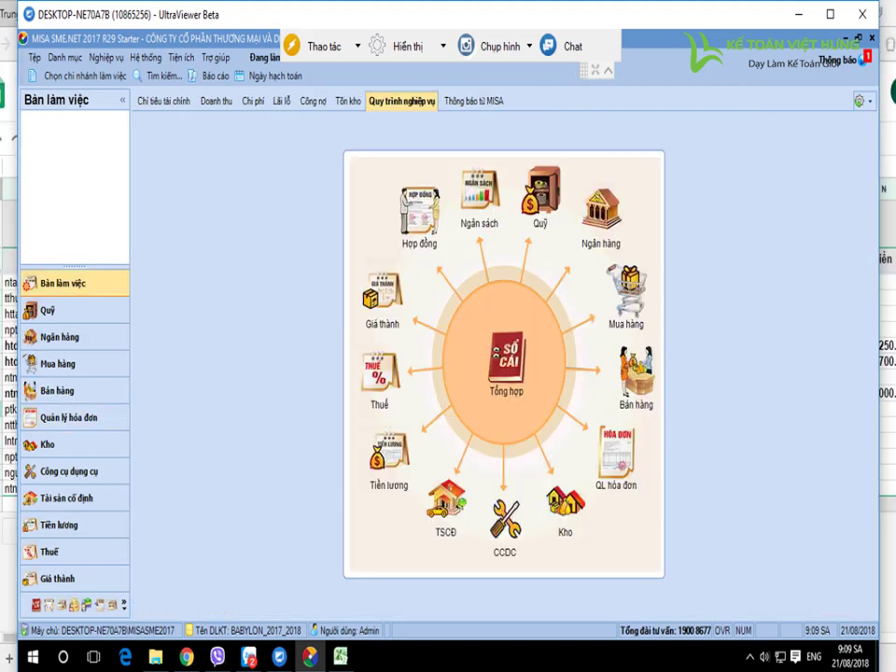
Look through the scanned documents in the "hv cúc bất động sản" folder in File Explorer, then close it.
mouse_move(155, 657)
click(252, 624)
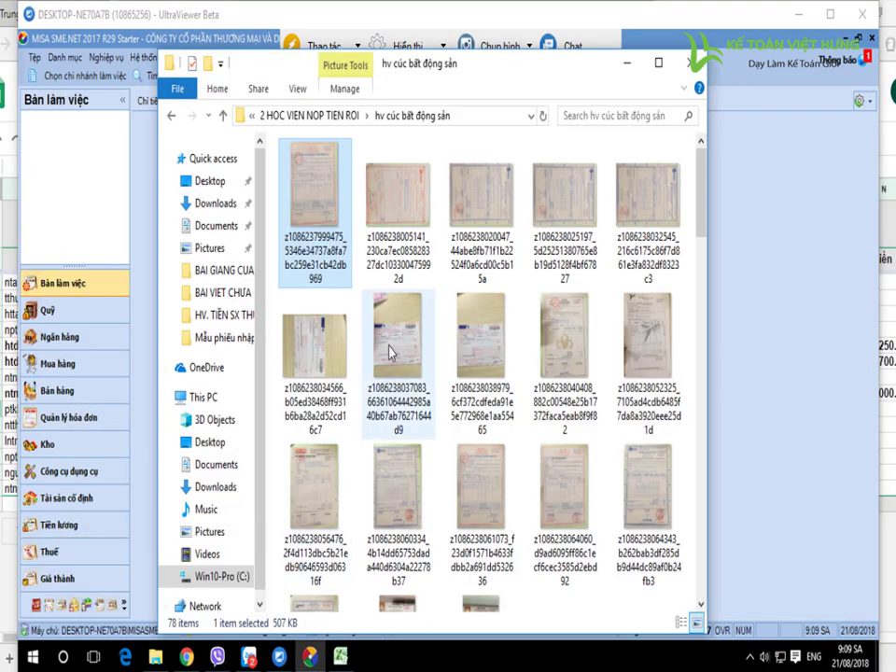
scroll(397, 373, down, 15)
scroll(414, 411, up, 15)
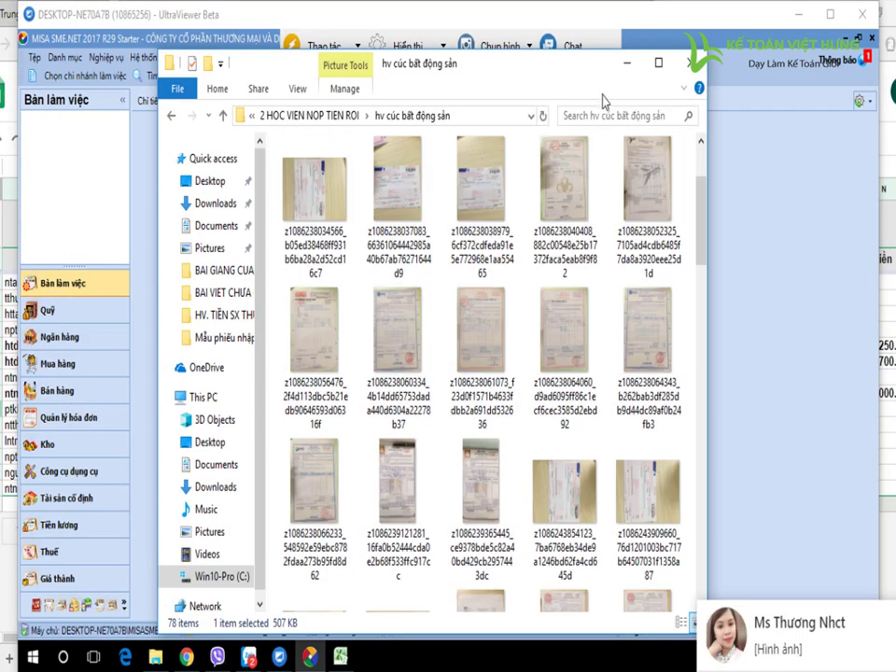
key(alt+F4)
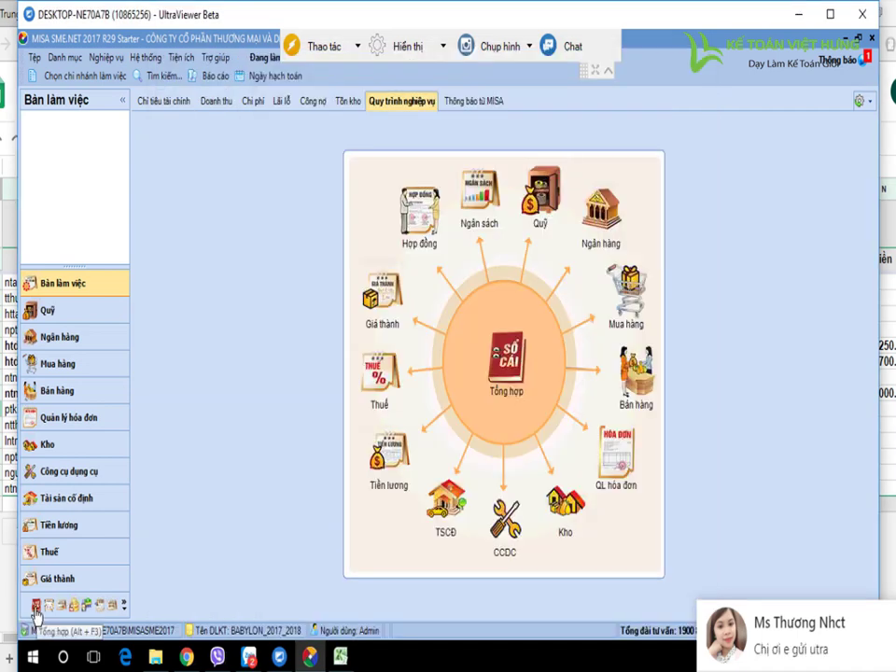
Create a general "Chứng từ nghiệp vụ khác" voucher described "Vốn cam kết góp" with posting date 30/11/2017.
click(36, 606)
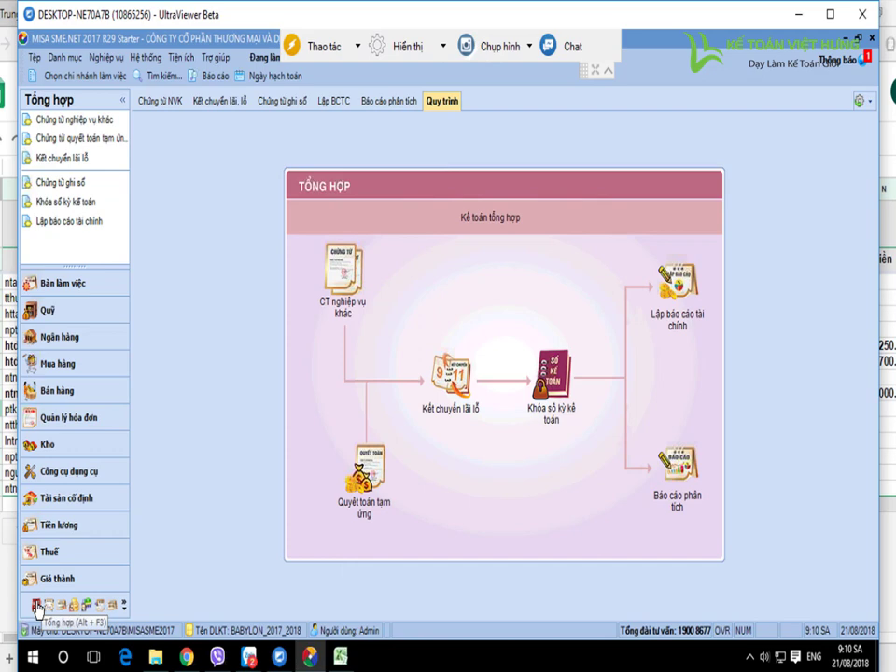
click(109, 57)
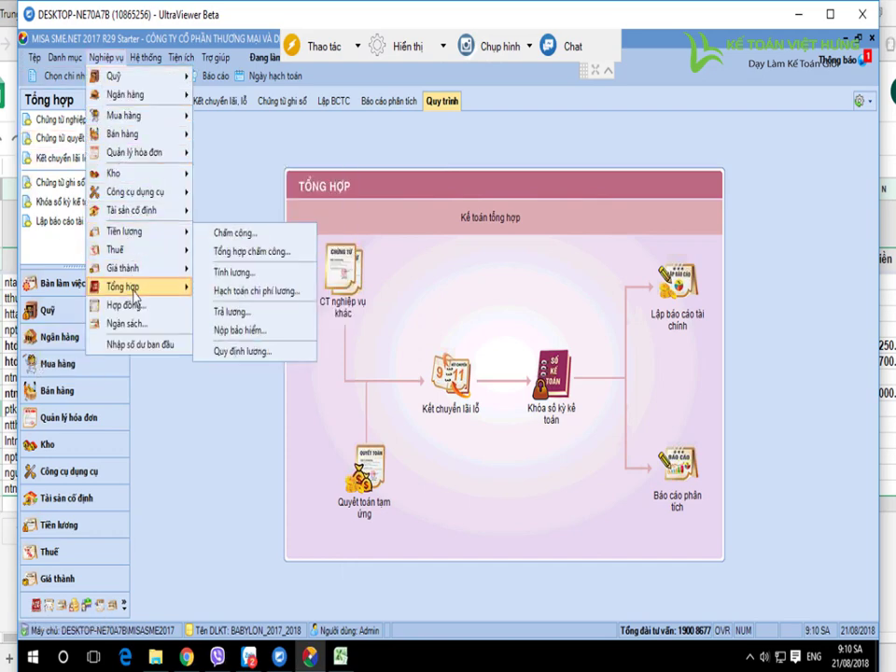
click(263, 293)
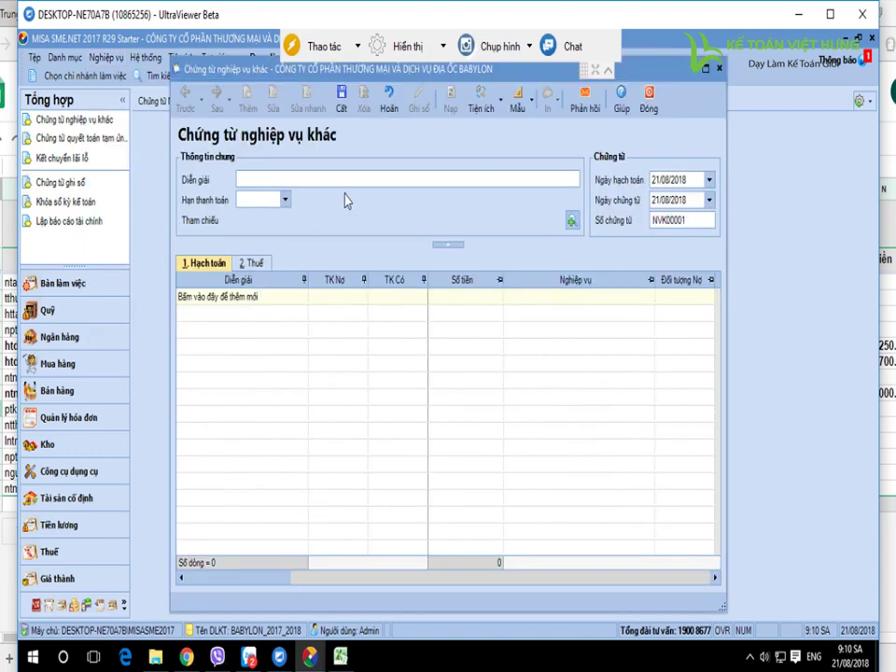
text(Vốn cam kết góp)
key(Tab)
click(691, 181)
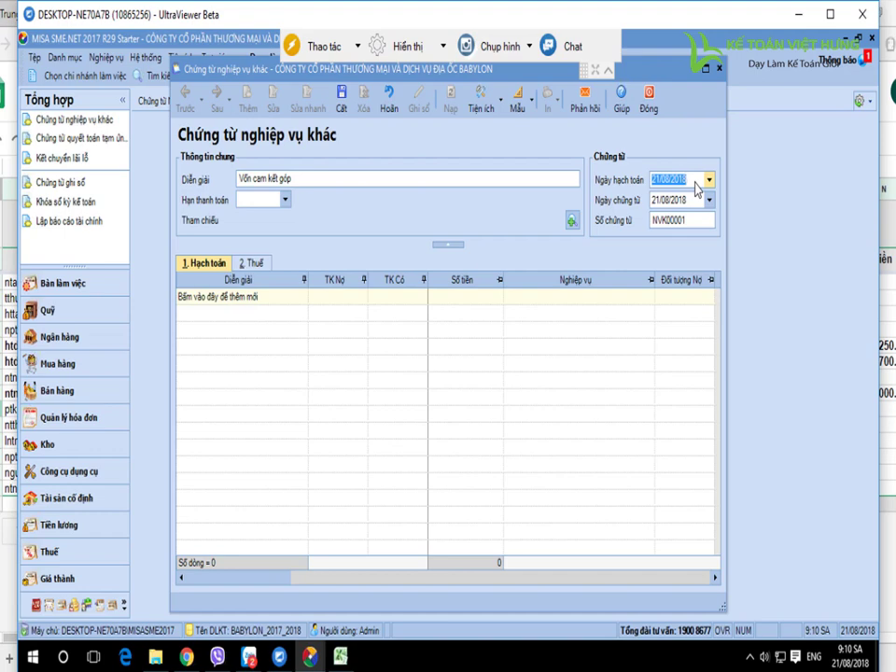
text(30/11/2017)
key(Tab)
Add an accounting line that debits account 1388 and credits account 4111 for 2.000.000.000.
click(300, 297)
click(339, 300)
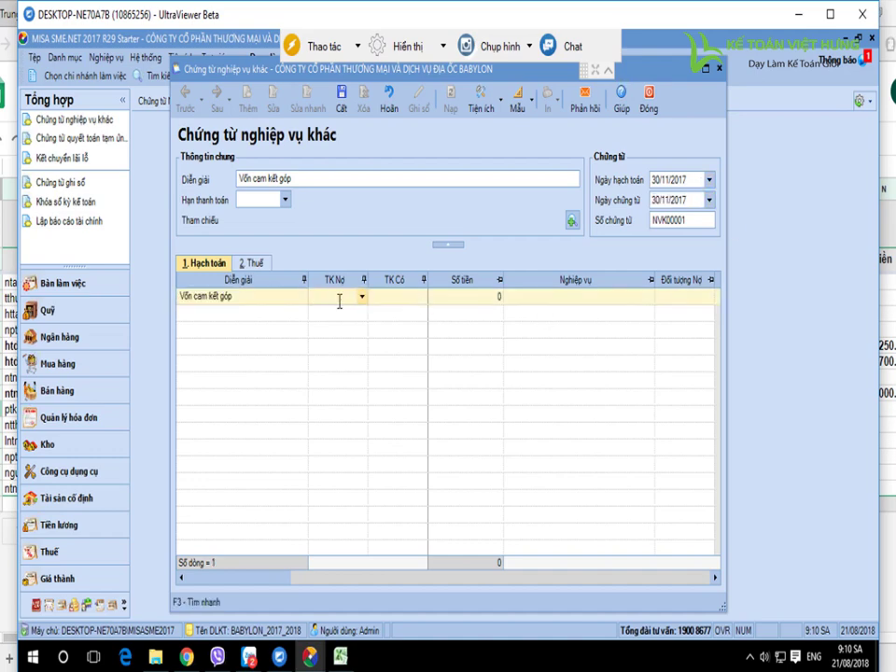
text(1388)
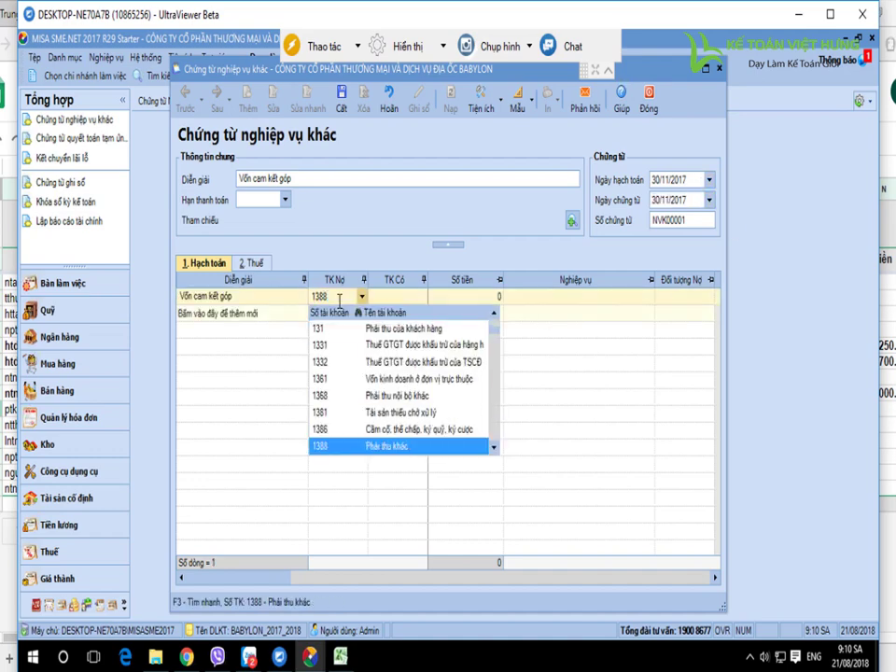
key(Tab)
text(4111)
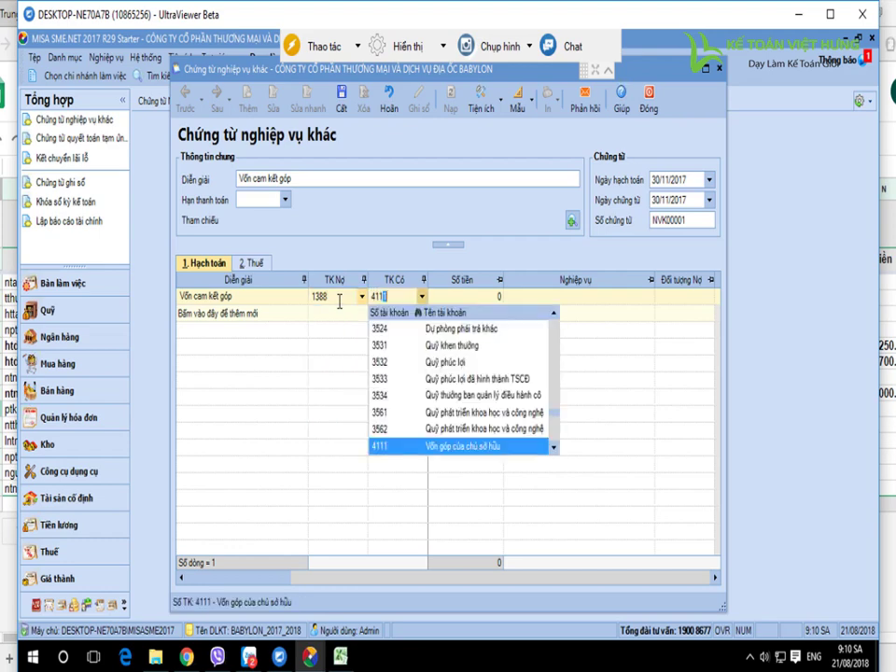
key(Tab)
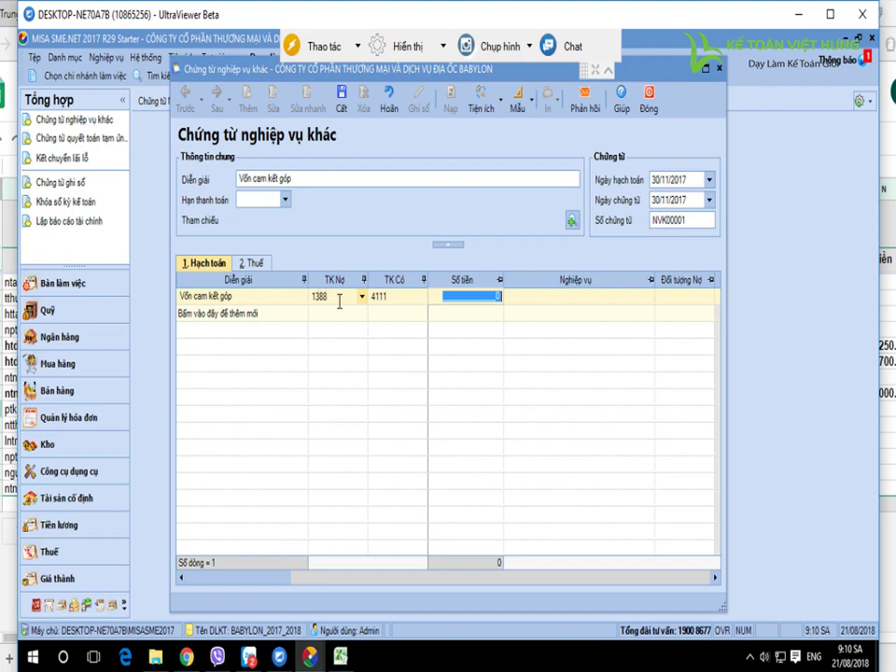
text(2000000000)
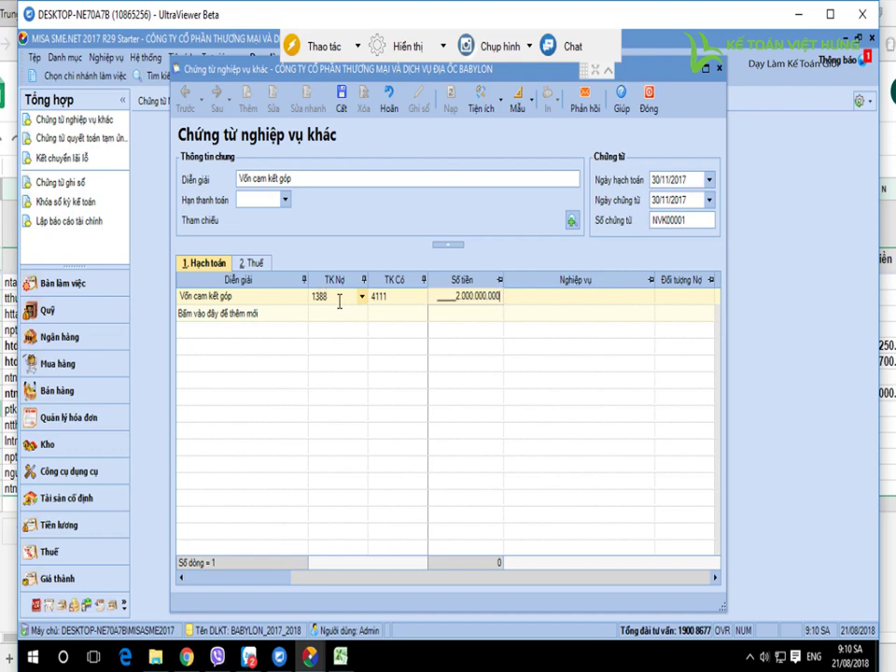
key(Tab)
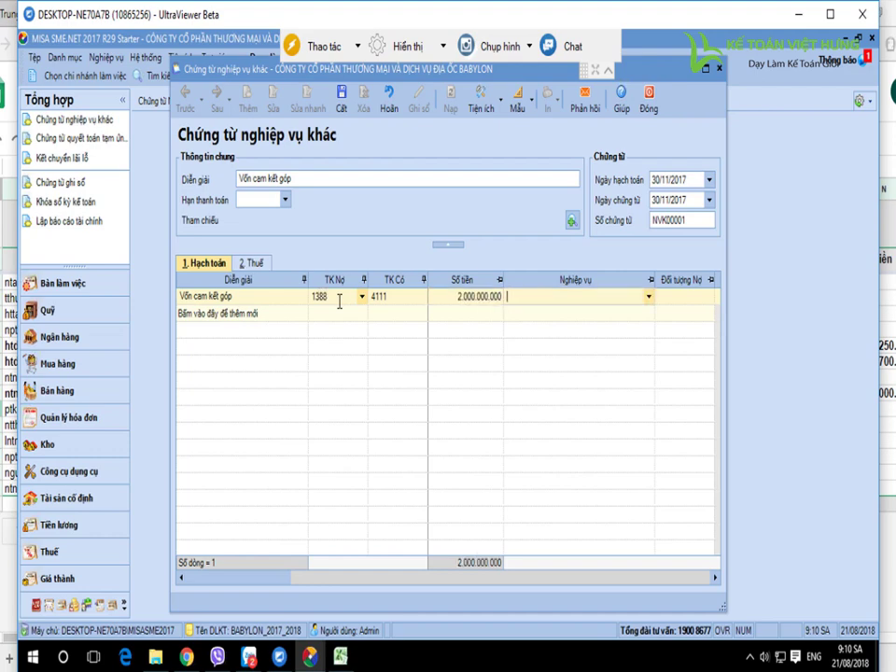
Save the committed capital voucher and close it.
click(340, 101)
click(506, 401)
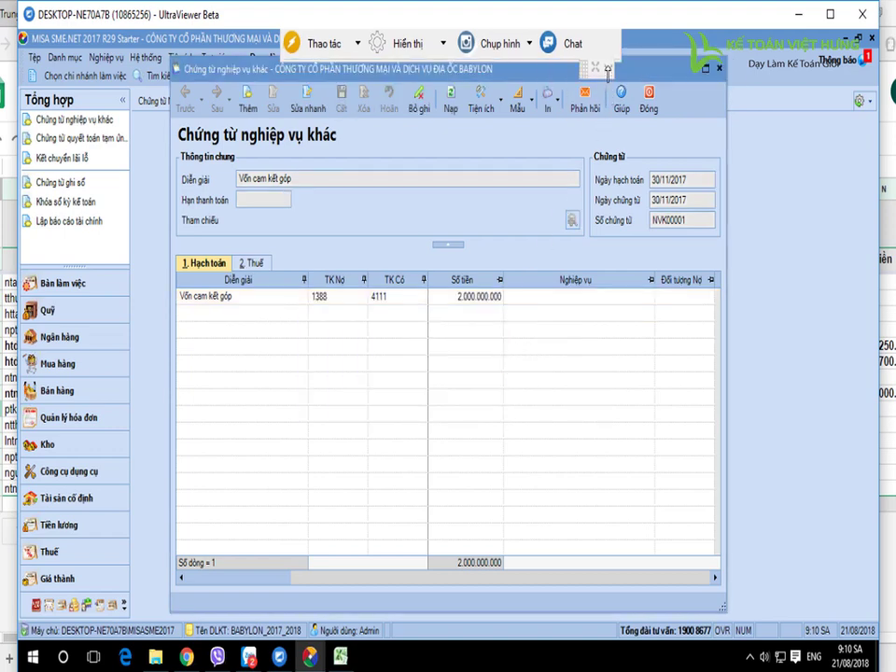
click(649, 93)
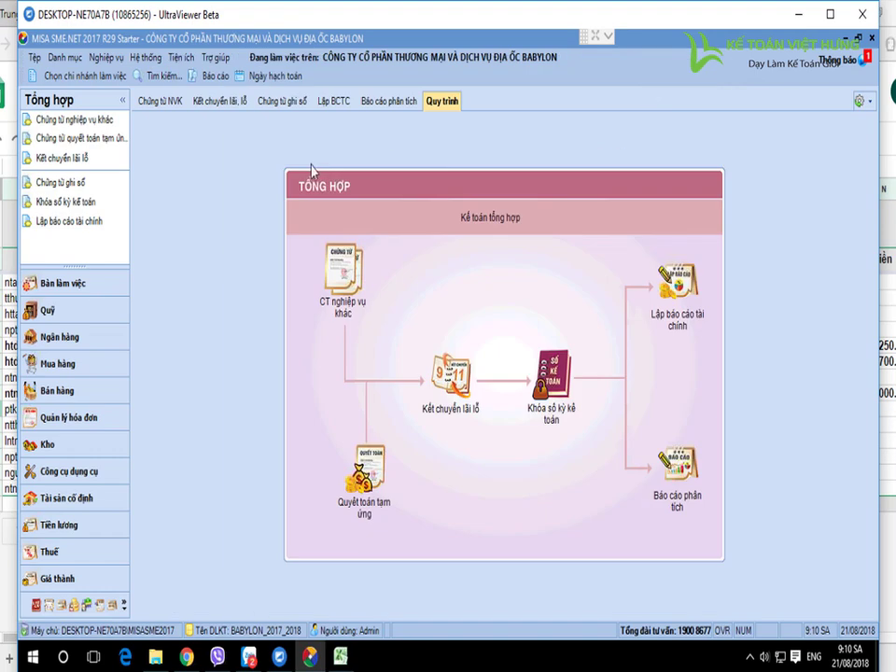
Create a cash receipt voucher (Phiếu thu) in the cash fund module with BĐSTC as the counterparty.
click(48, 313)
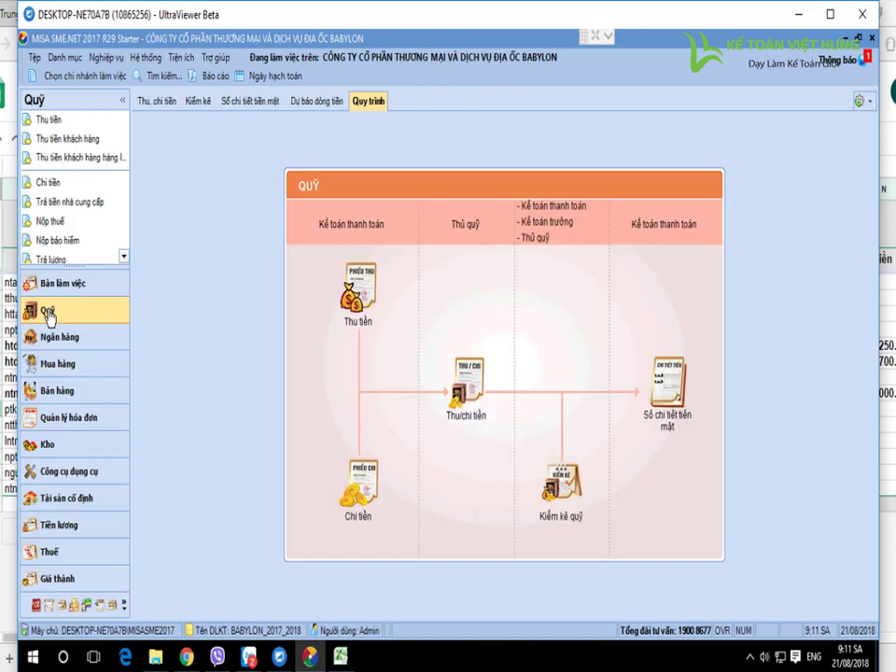
click(45, 123)
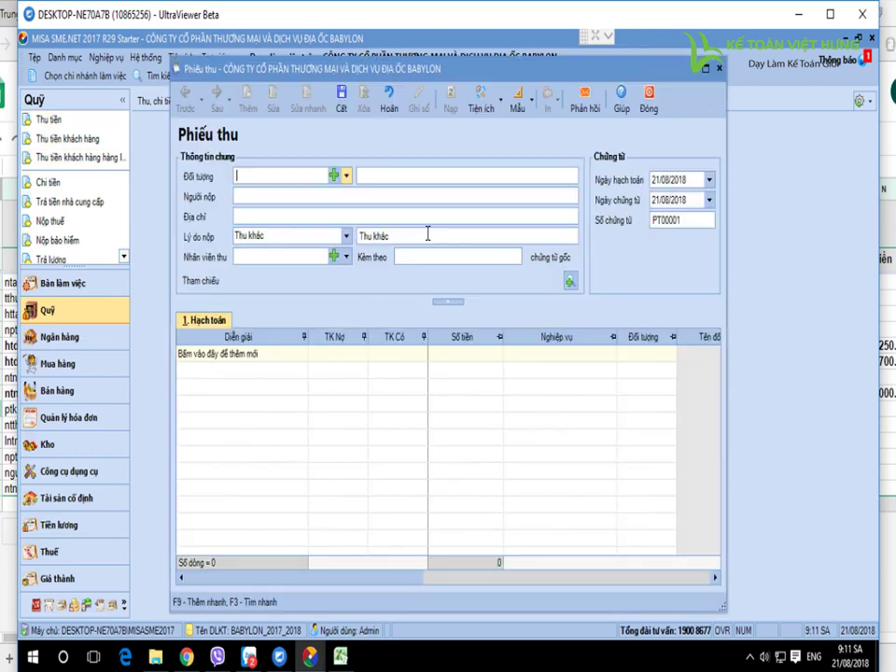
click(347, 176)
click(299, 208)
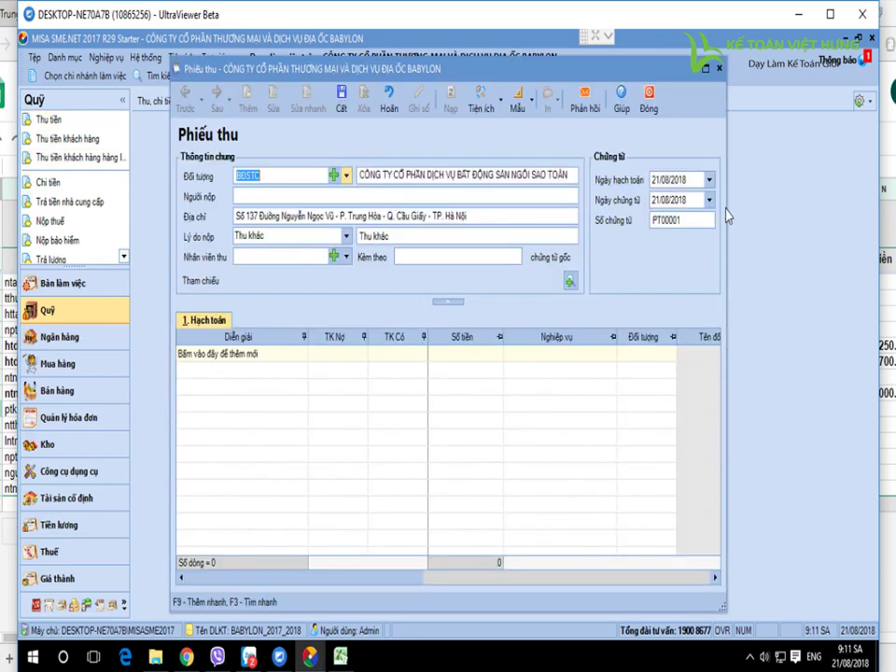
Set the cash receipt's posting date to 30/11/2017.
click(695, 181)
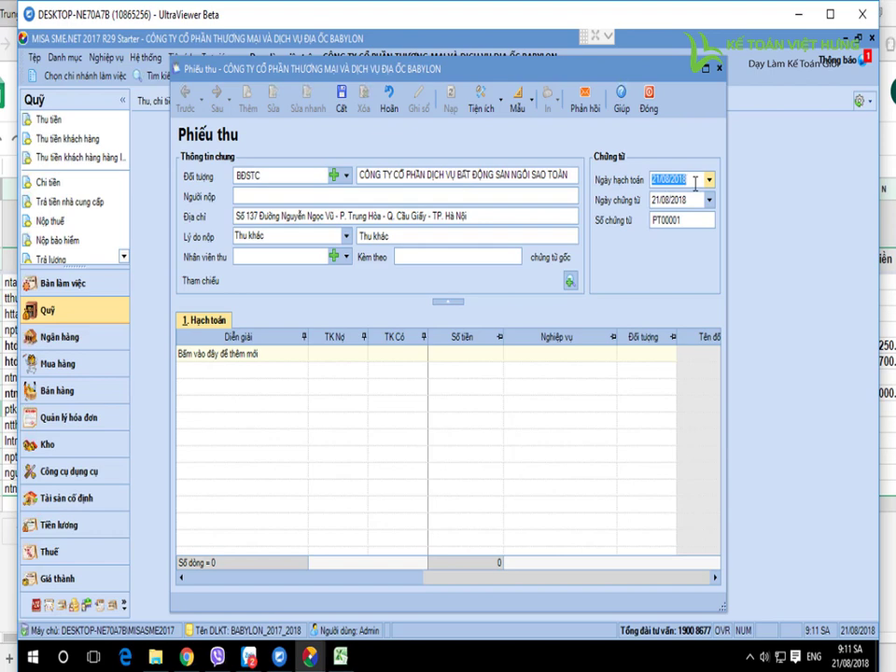
text(30/11/2017)
key(Tab)
click(281, 175)
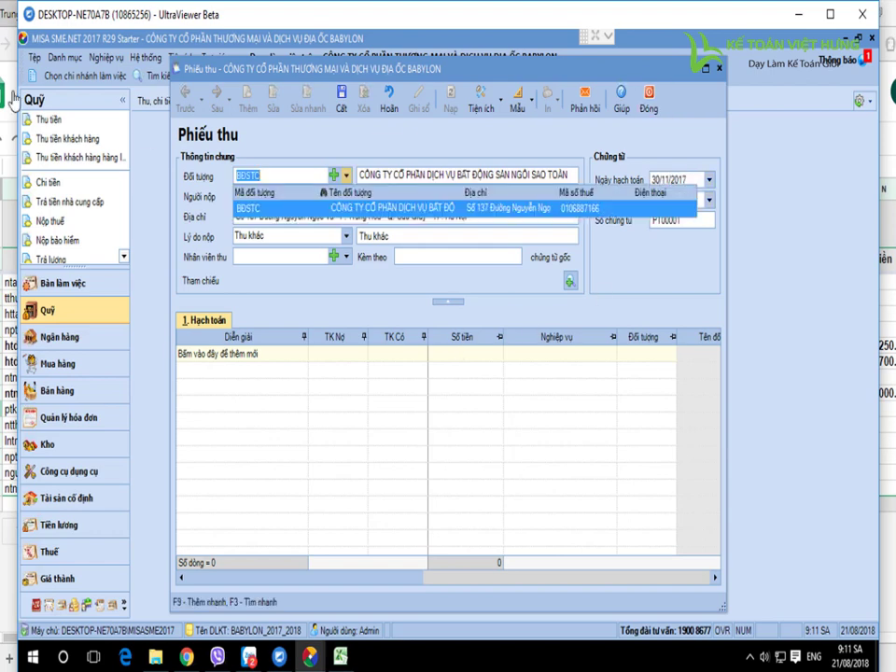
click(52, 56)
click(64, 58)
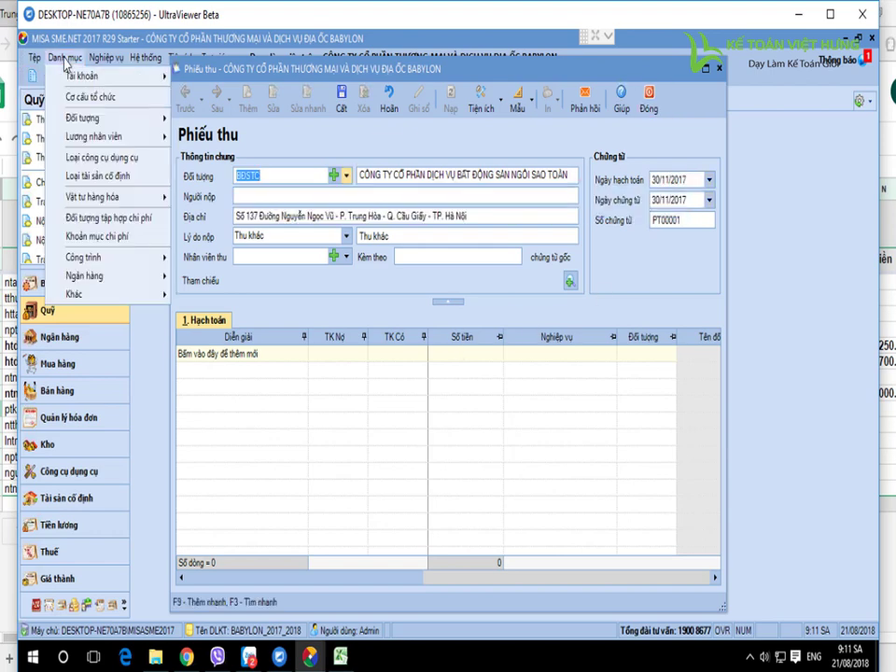
click(254, 191)
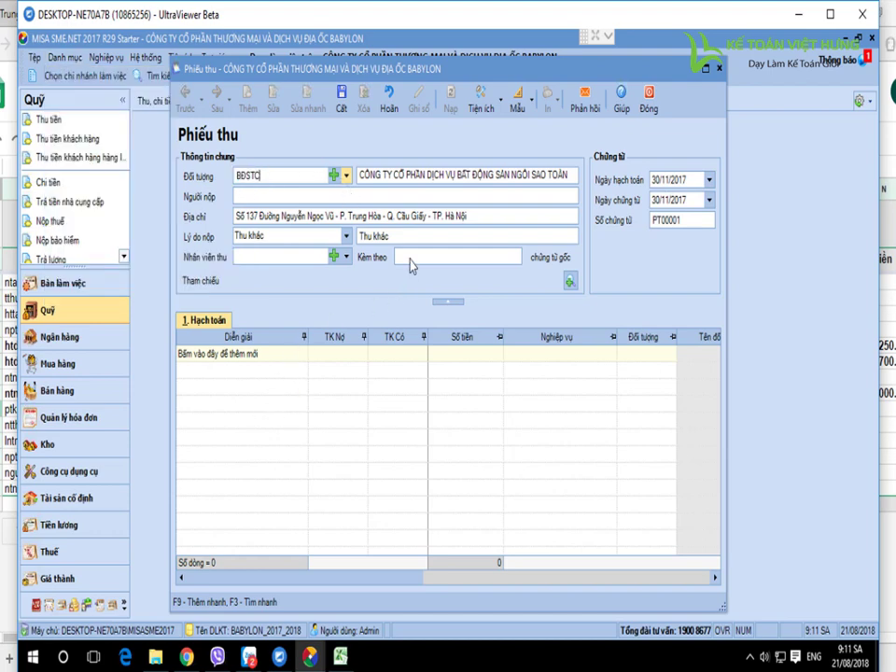
click(400, 236)
click(411, 238)
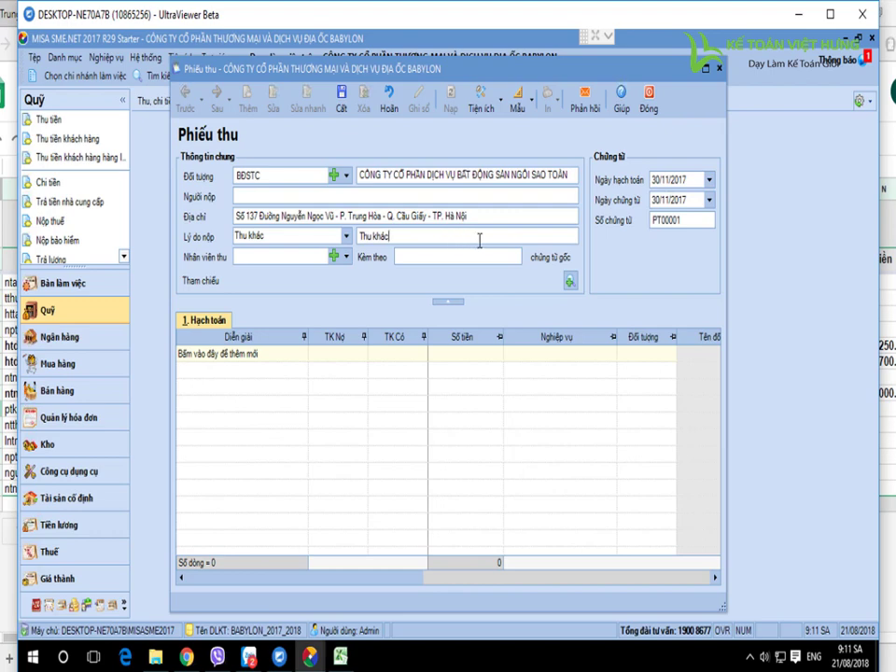
Add an accounting line to the receipt that debits account 1111 and credits account 1388 for 500.000.000.
click(348, 353)
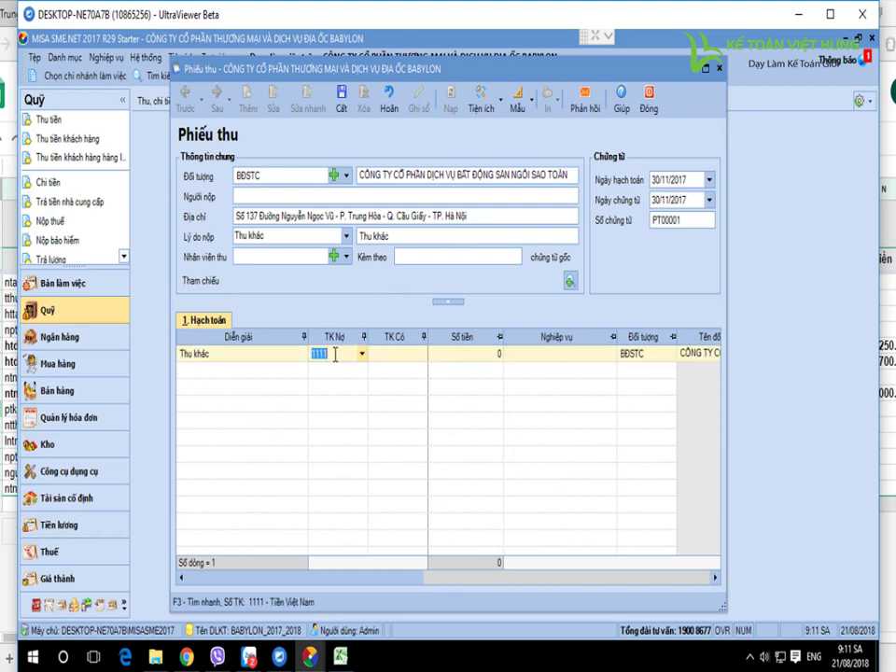
click(390, 359)
text(1388)
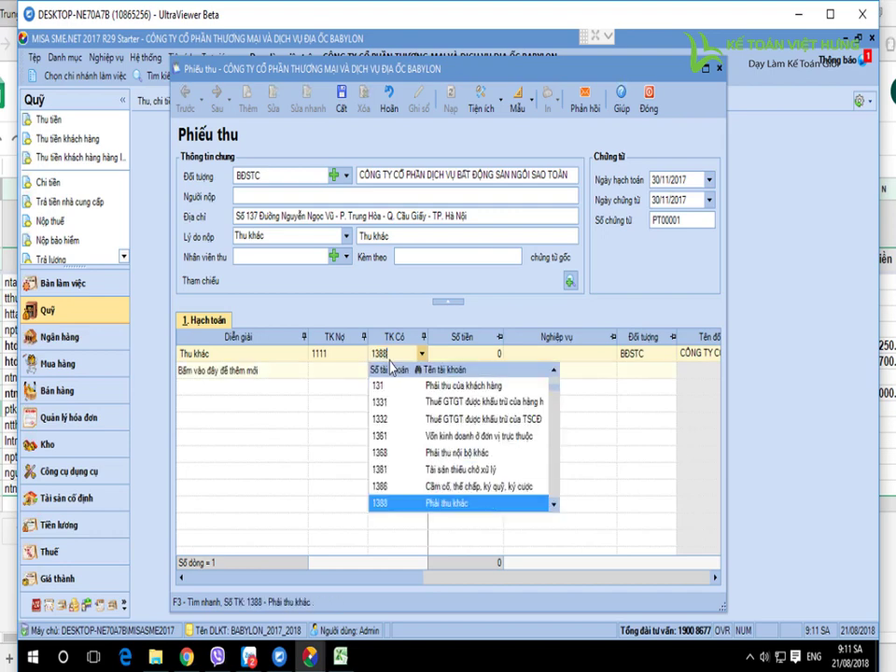
key(Tab)
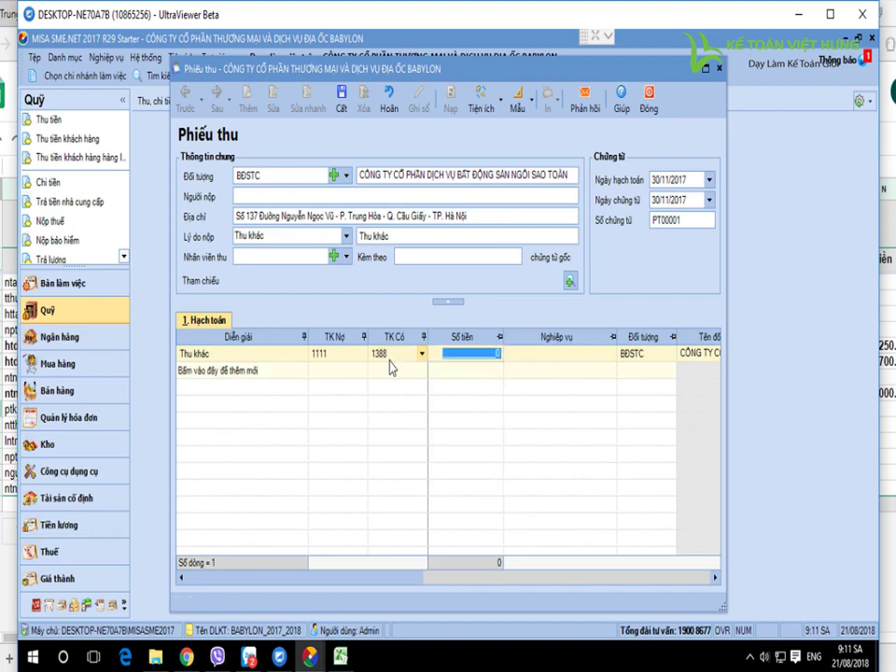
text(500.000.00)
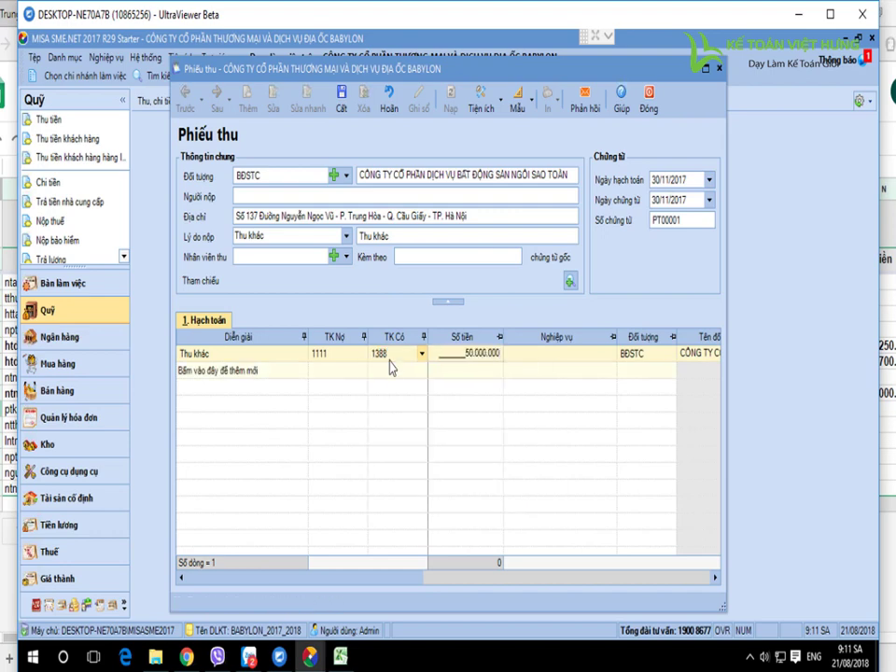
text(0)
key(Tab)
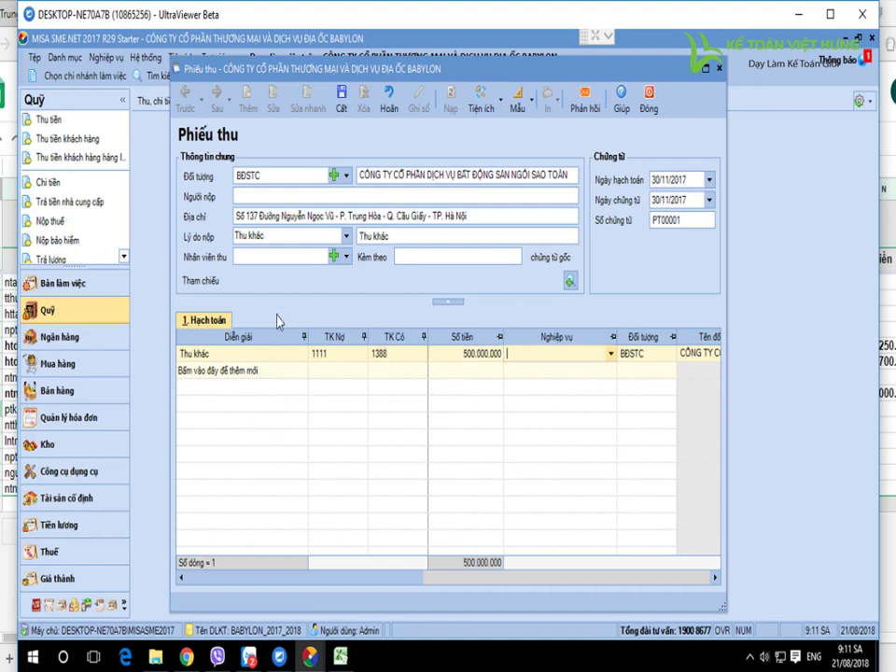
Save the cash receipt voucher and close it.
click(337, 357)
drag(666, 80, 656, 58)
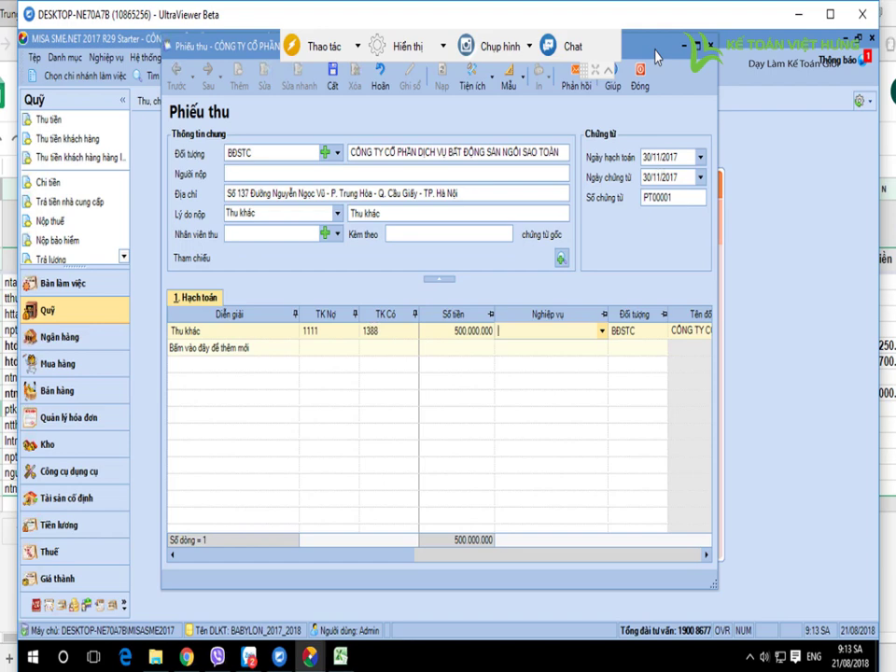
key(Down)
click(333, 74)
click(506, 401)
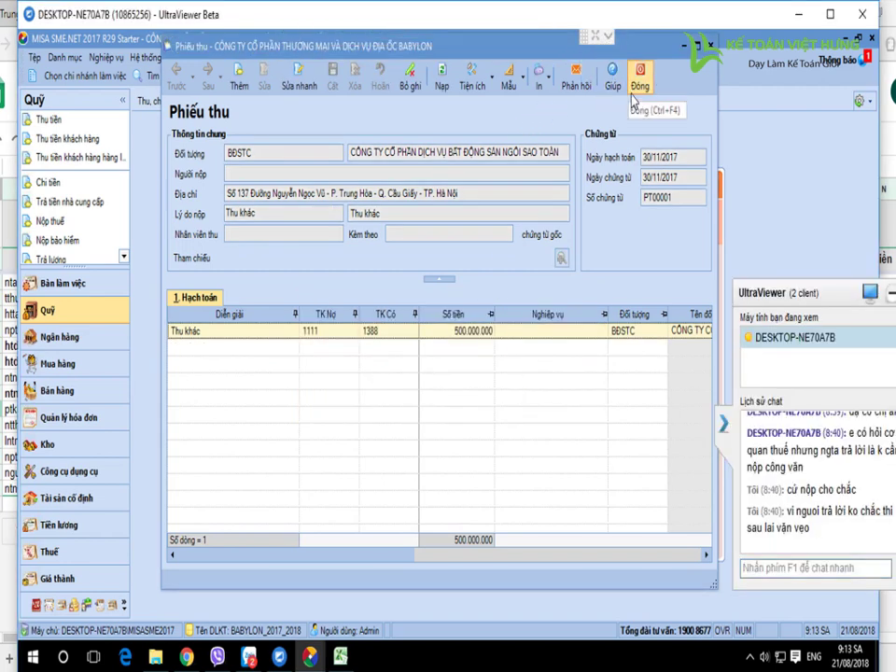
click(640, 72)
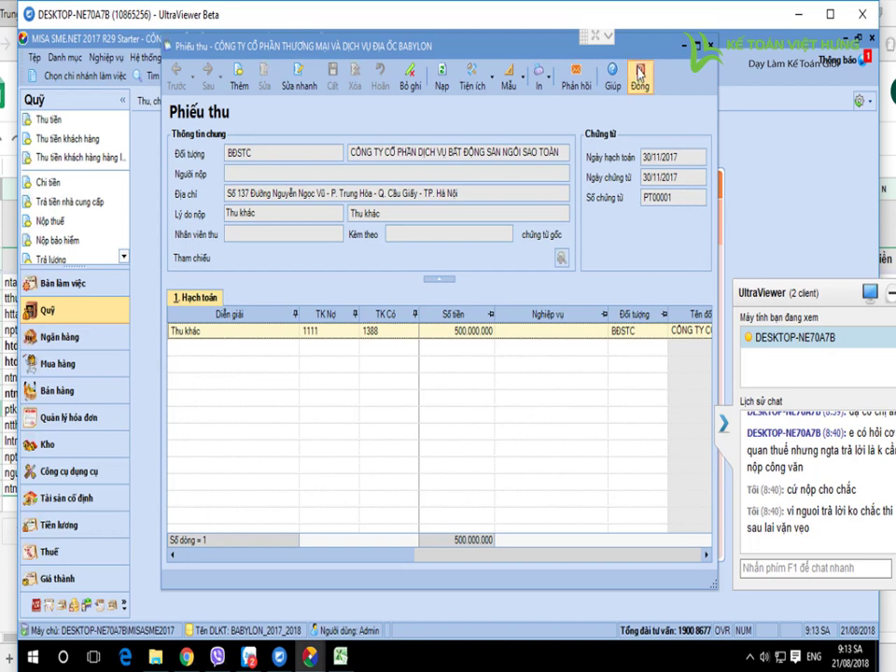
click(641, 73)
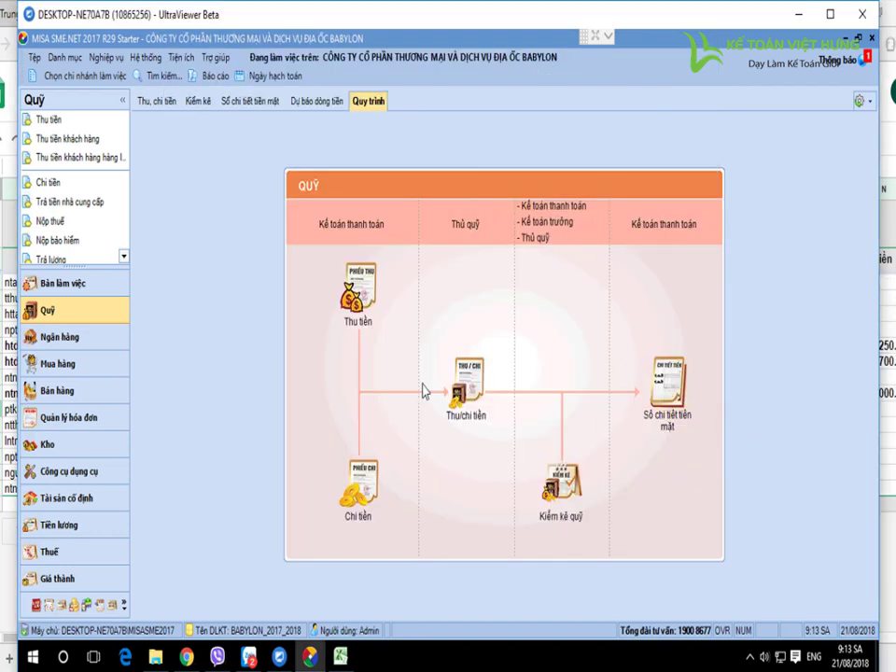
mouse_move(608, 42)
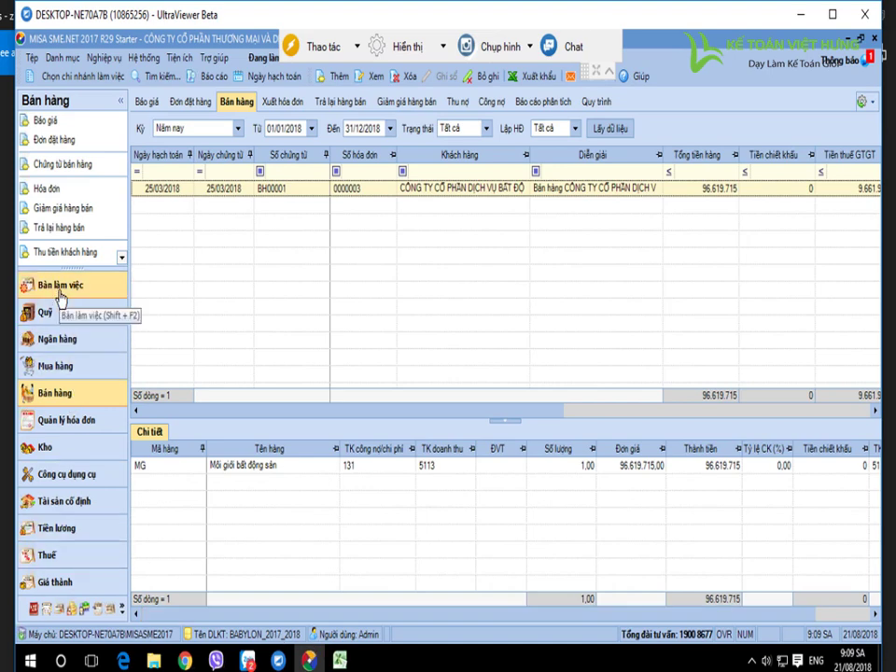
click(58, 291)
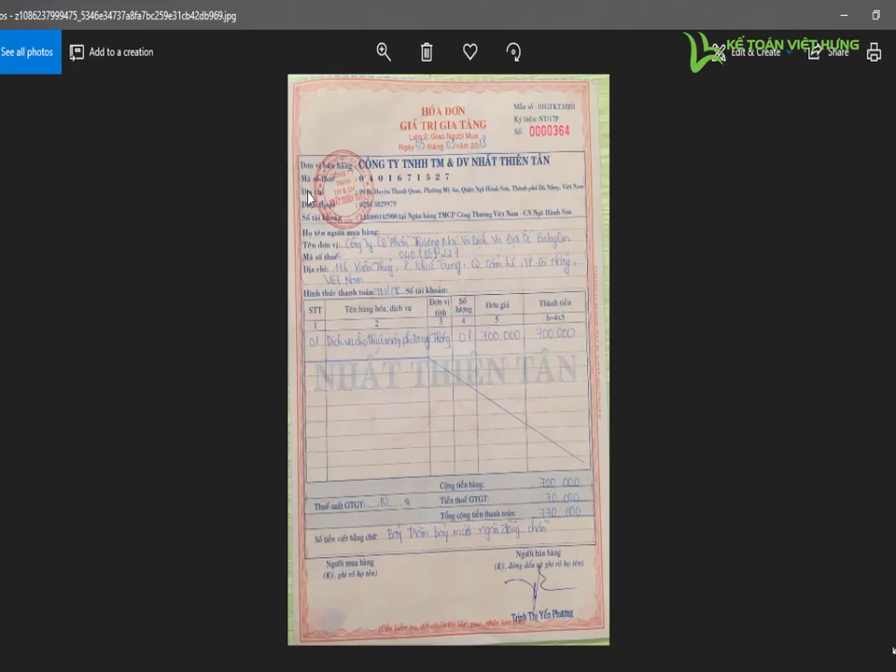
click(229, 628)
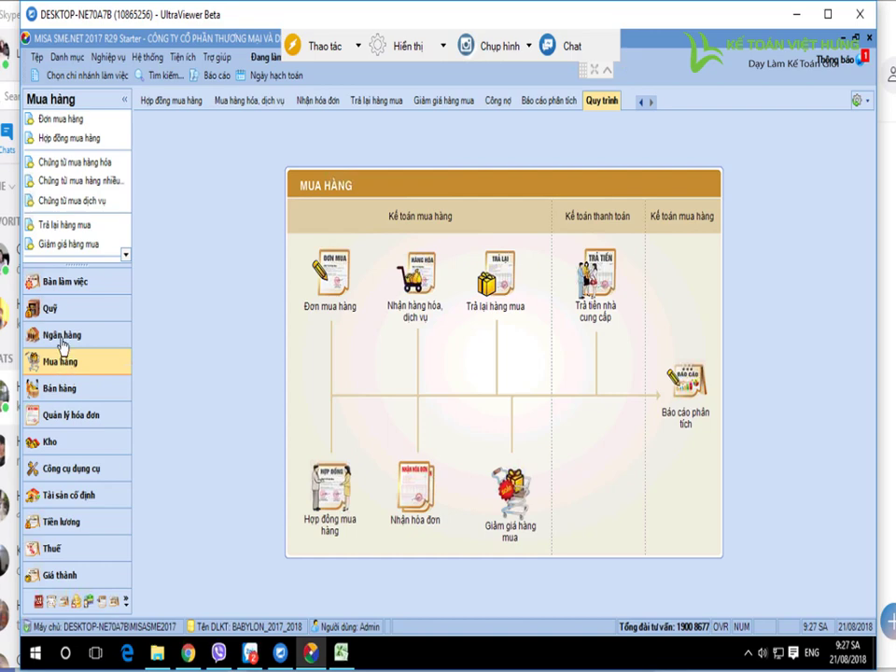
Create a service purchase voucher (Chứng từ mua dịch vụ) in the purchasing module, marked as unpaid (Chưa thanh toán).
click(97, 209)
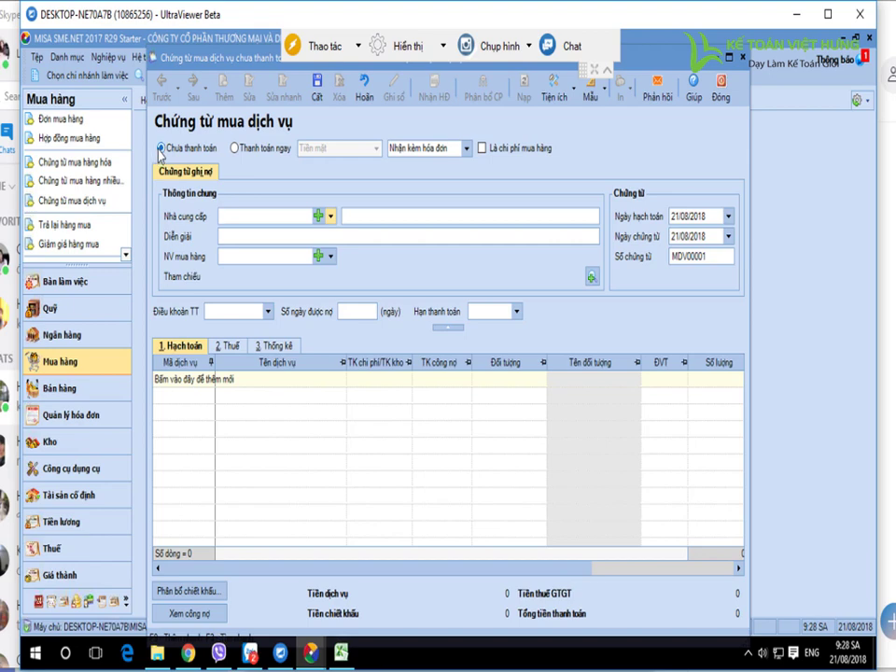
click(160, 149)
click(238, 152)
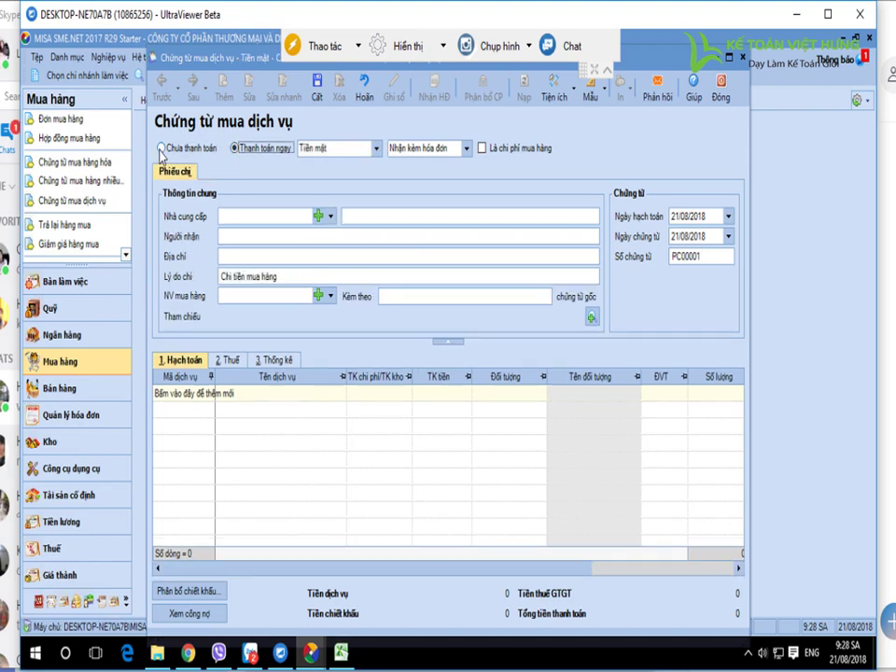
click(166, 150)
click(234, 148)
click(161, 148)
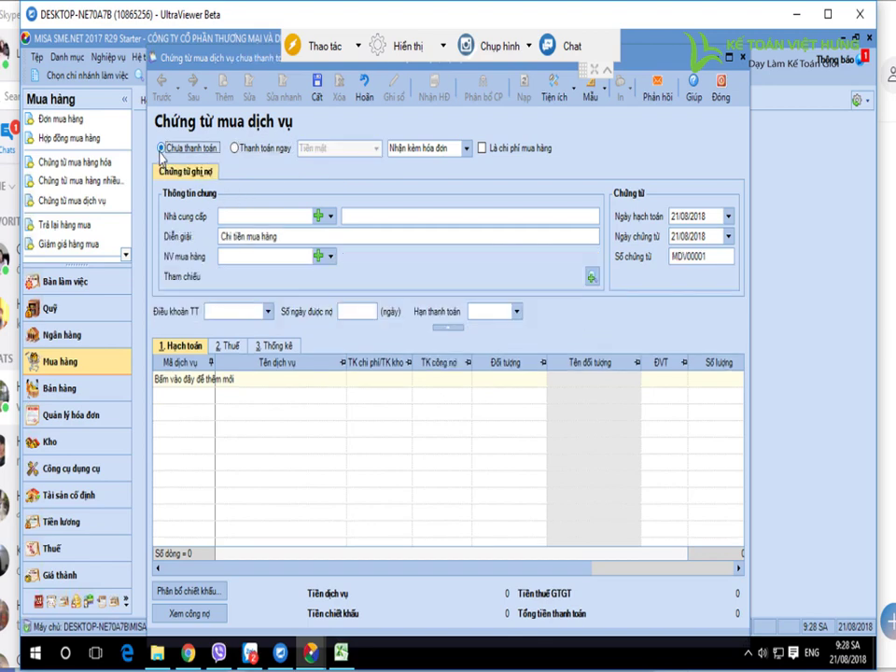
Add a new organization supplier named "Công ty A" and use it as the voucher's supplier.
click(330, 217)
click(319, 215)
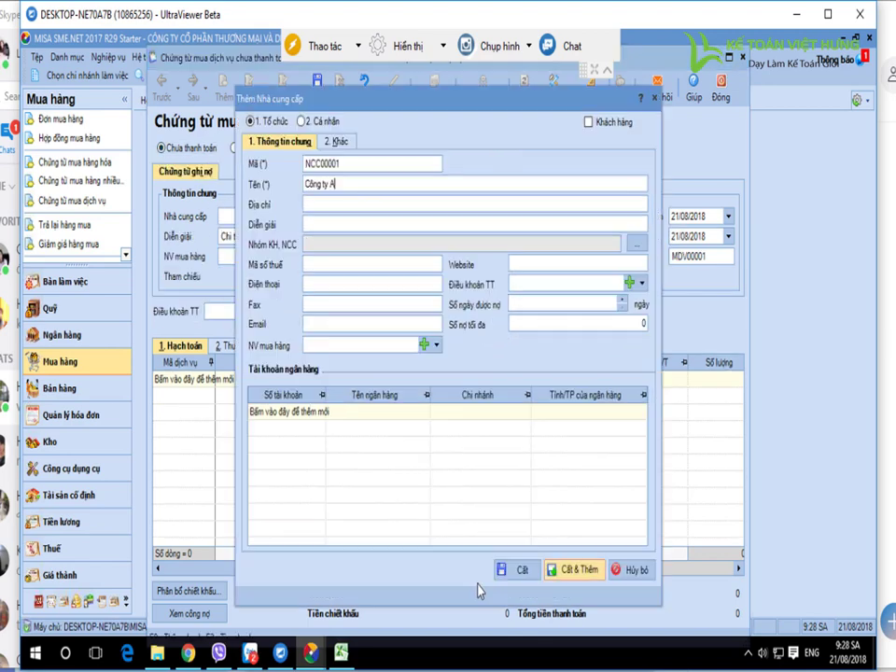
click(517, 569)
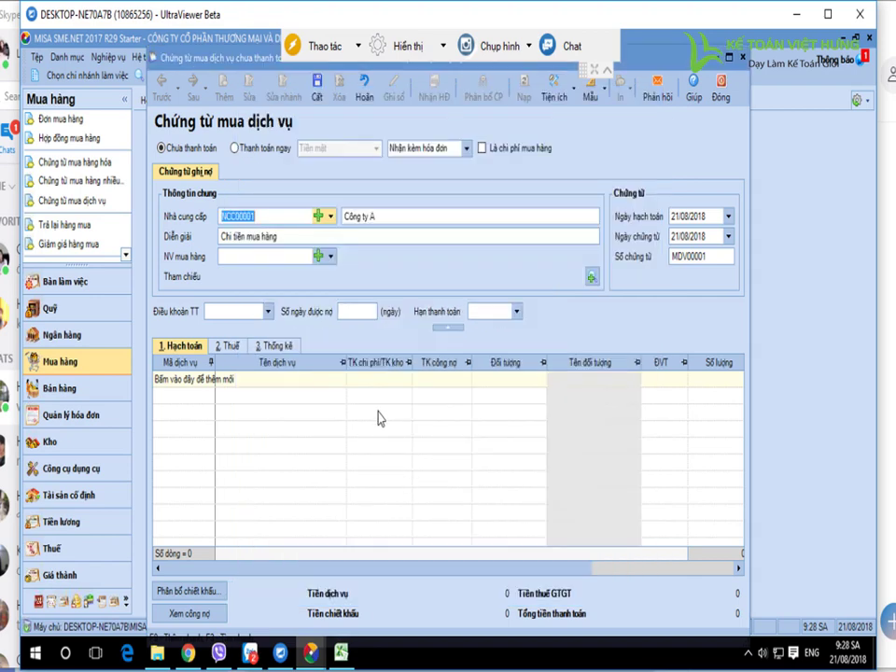
Start a new service item from the voucher line with code PHIDT and name "Phí đăng tin tuyển dụng".
click(211, 381)
click(210, 382)
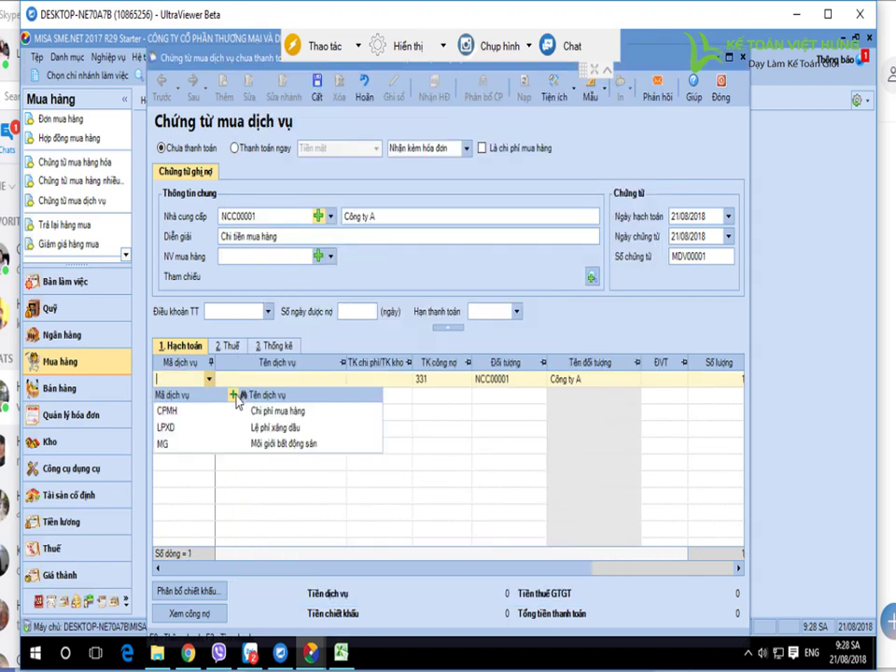
key(Escape)
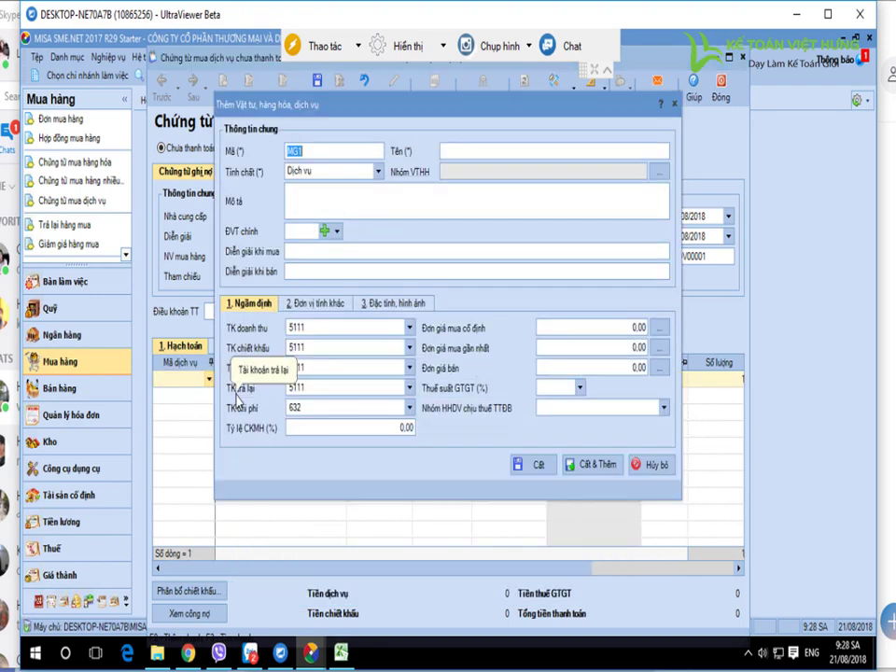
text(PHIDT)
key(Tab)
text(Phí đăng tí)
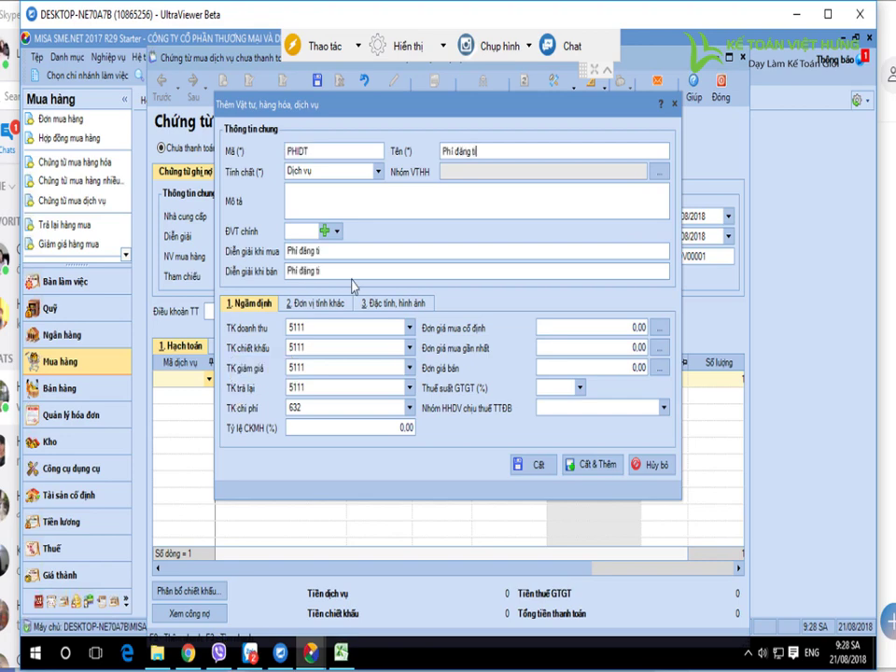
text(n tuym ển dụng)
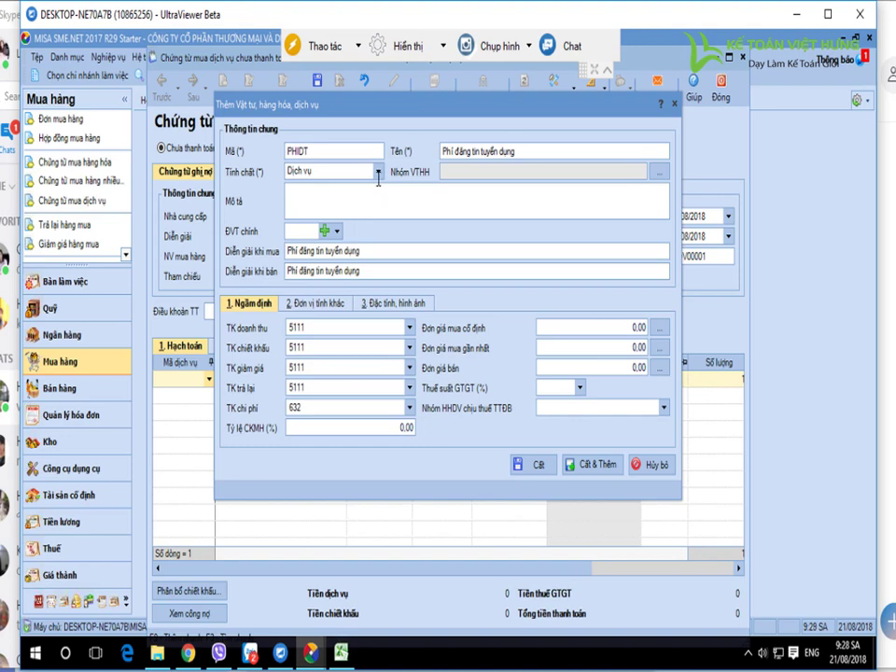
key(Tab)
Set the service item's expense account to 154 and its VAT rate to 10%, and save the item.
click(314, 327)
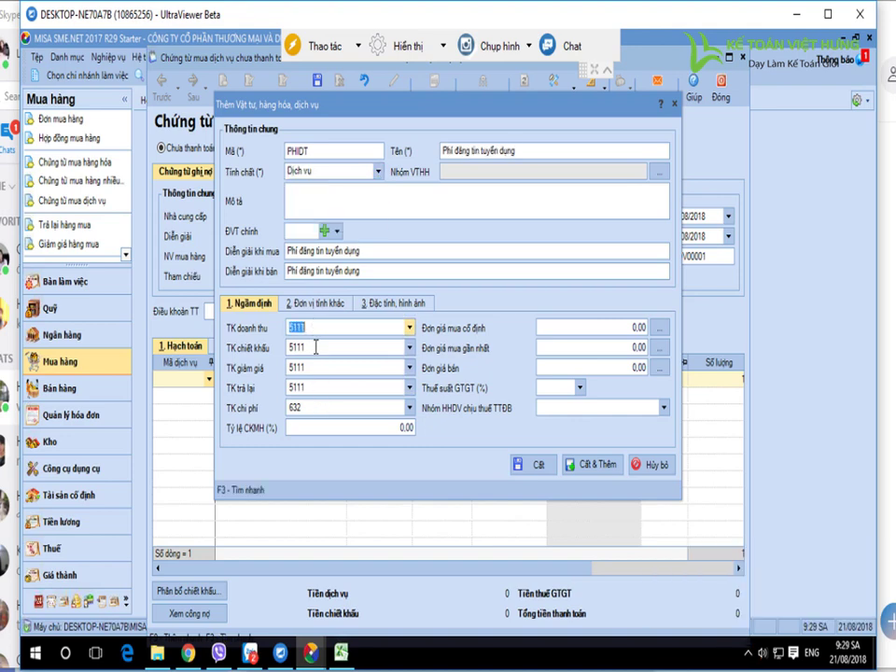
key(Tab)
key(Tab)
key(Tab)
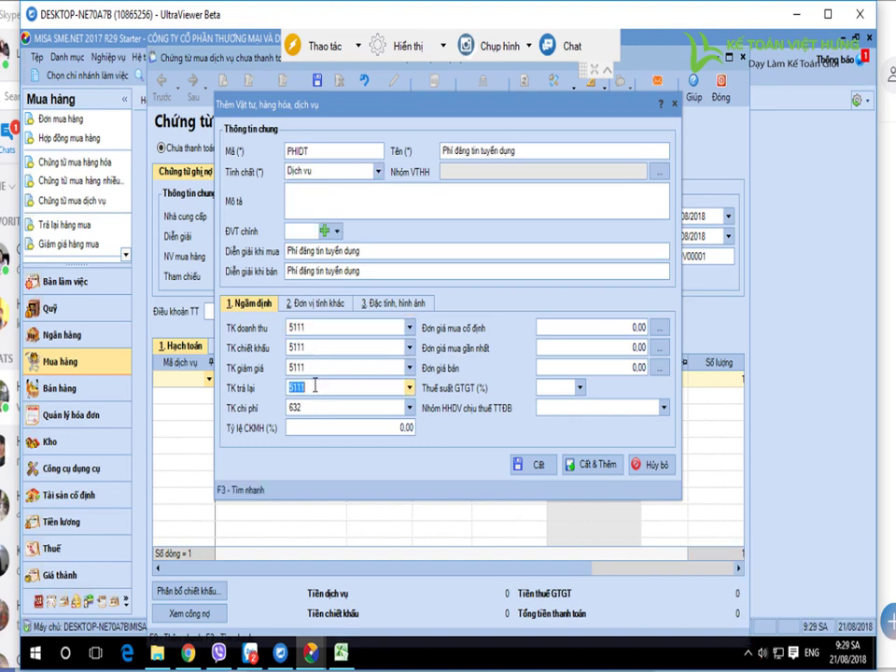
click(315, 327)
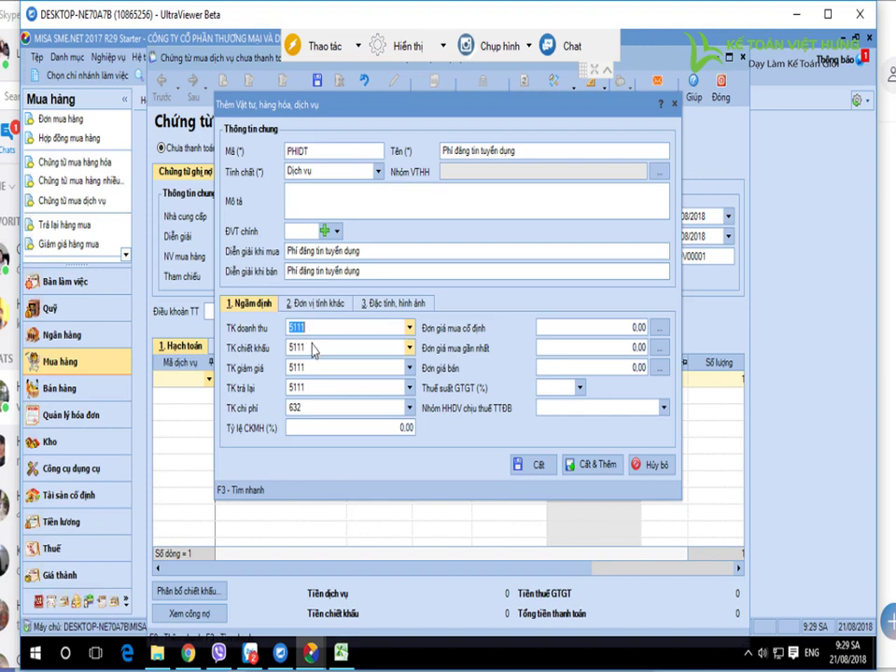
click(316, 368)
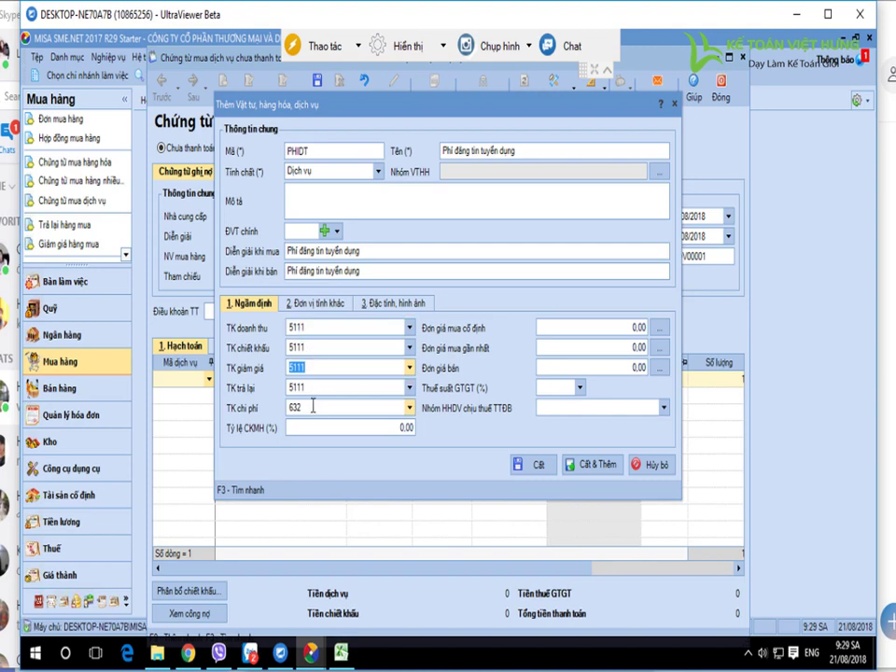
click(312, 407)
text(154)
click(578, 389)
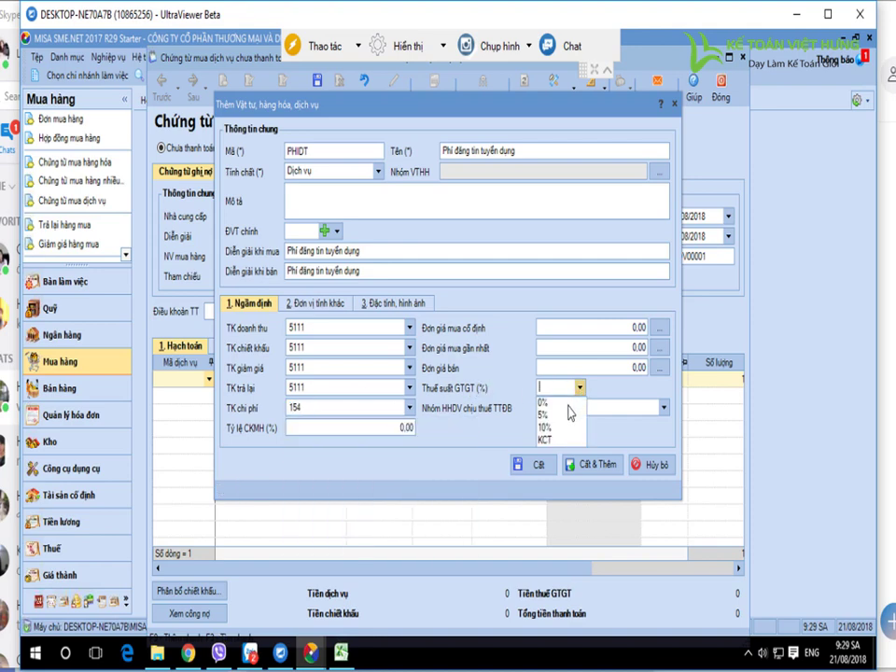
click(555, 427)
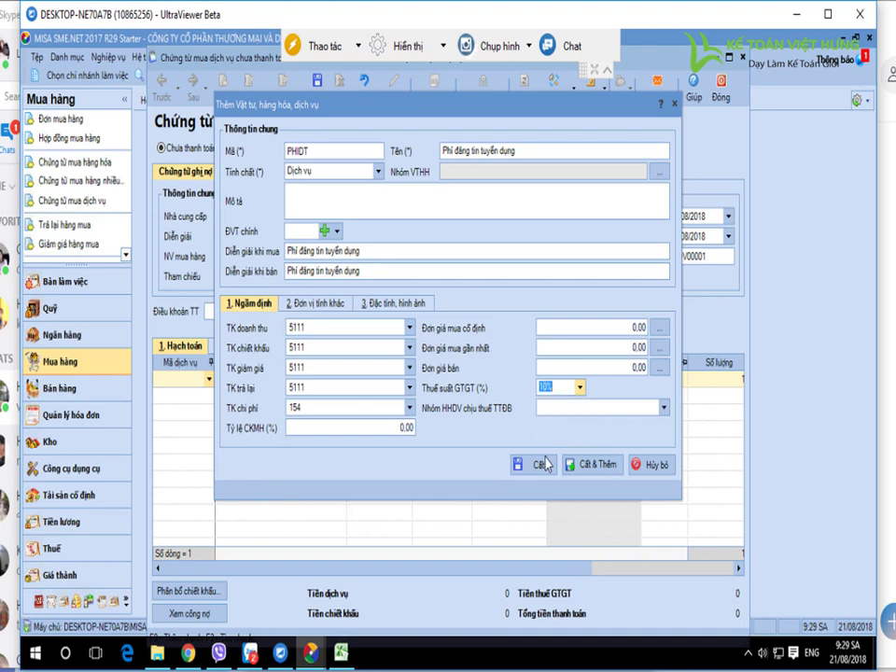
click(540, 465)
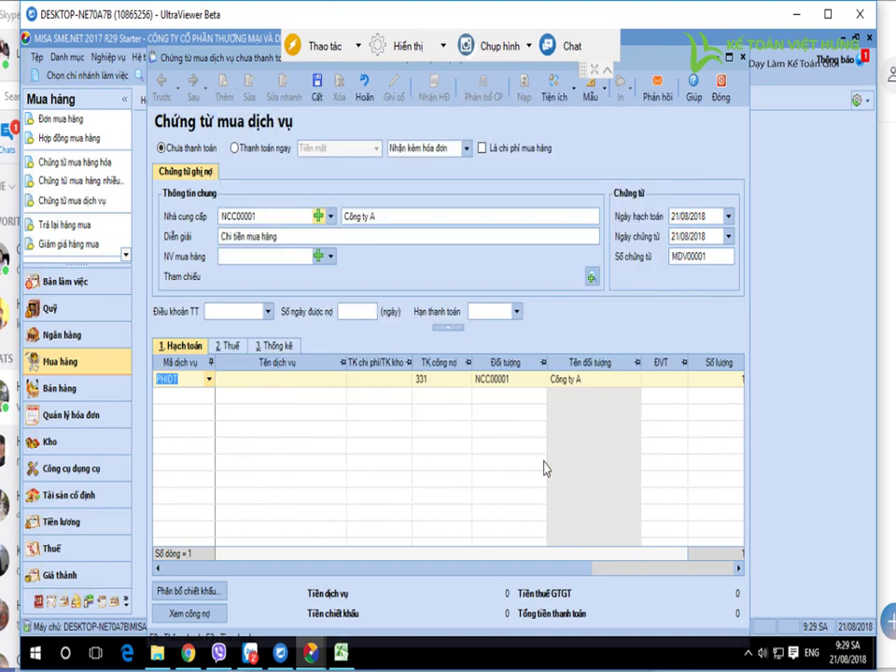
Set the unit price of the PHIDT service line to 2.000.000.
key(Tab)
key(Tab)
key(Tab)
key(Tab)
key(Tab)
key(Tab)
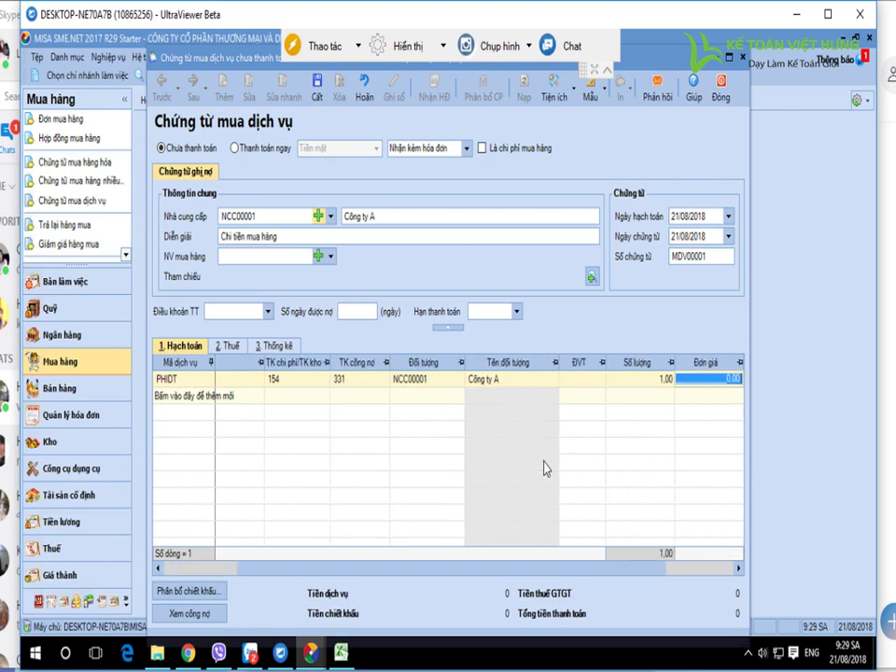
text(2000000)
key(Tab)
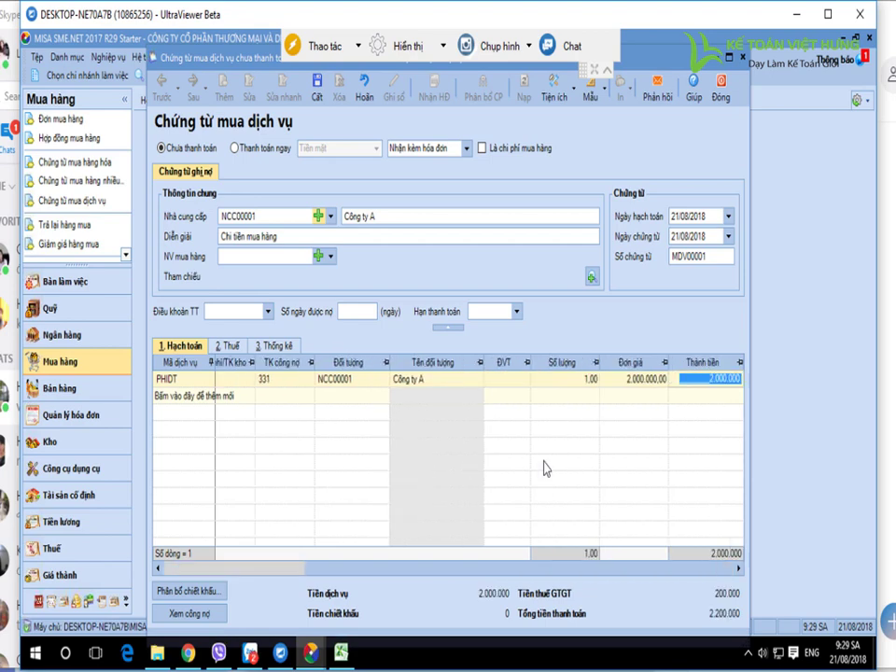
Review the tax details of the PHIDT service line and the voucher's posting date.
click(228, 345)
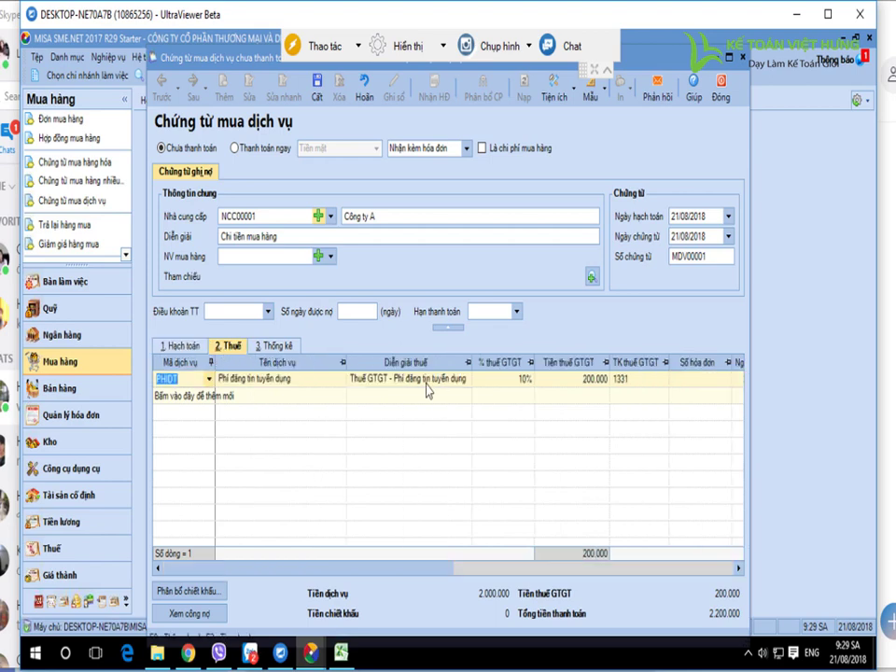
click(526, 378)
click(678, 379)
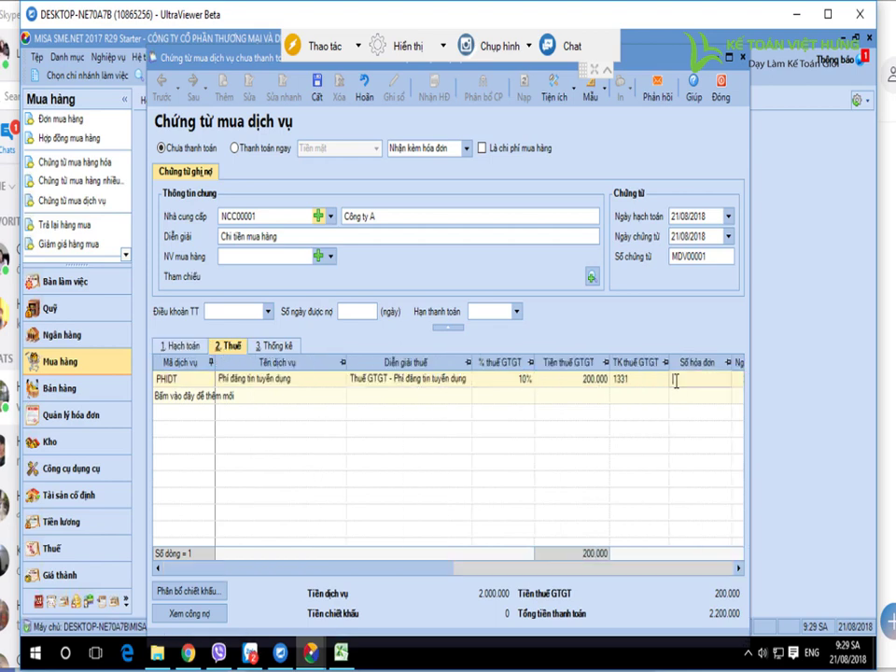
click(702, 217)
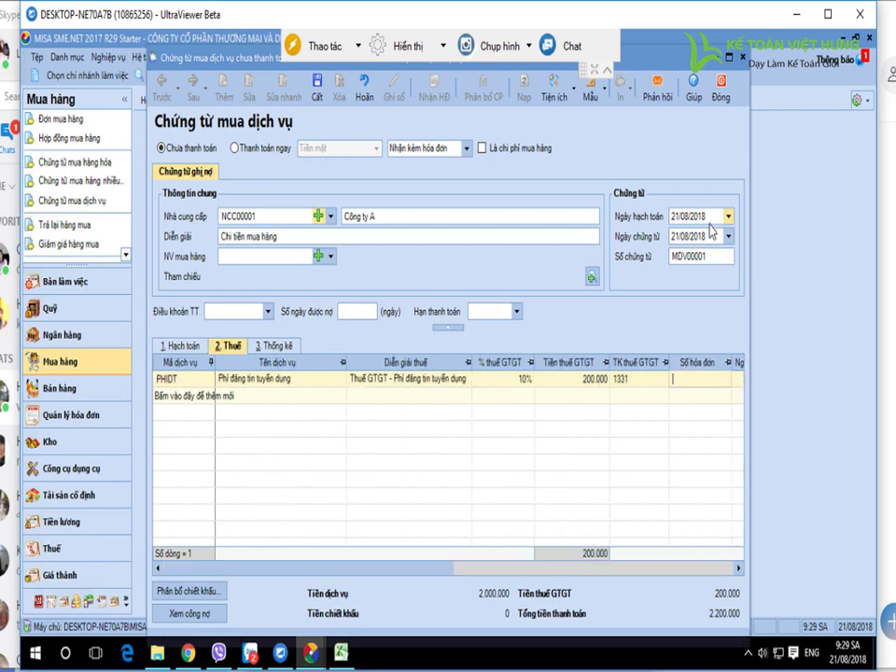
Assign the cost item SXC.MN (Chi phí dịch vụ mua ngoài) to the PHIDT line in the statistics details.
click(273, 345)
click(373, 378)
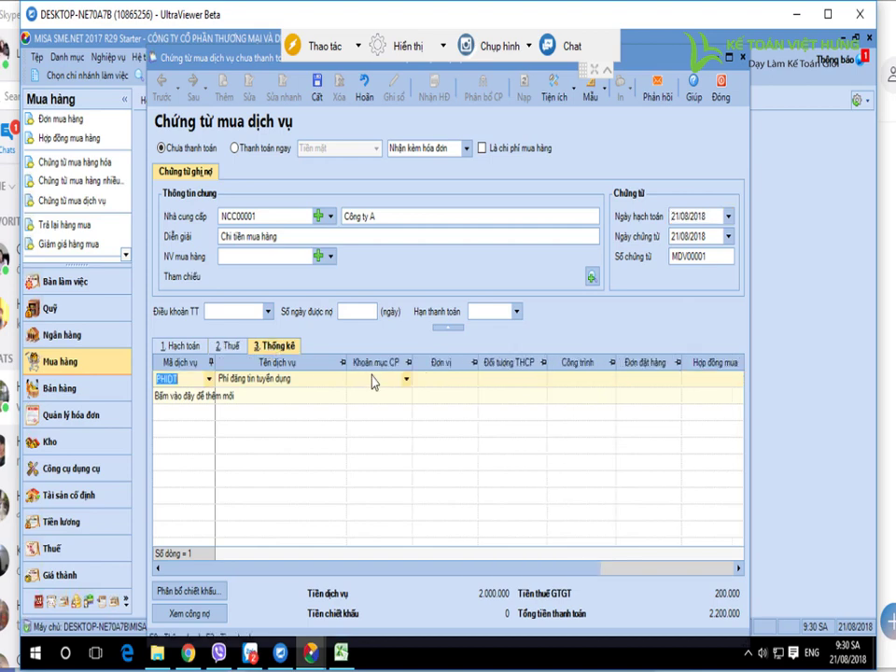
click(406, 383)
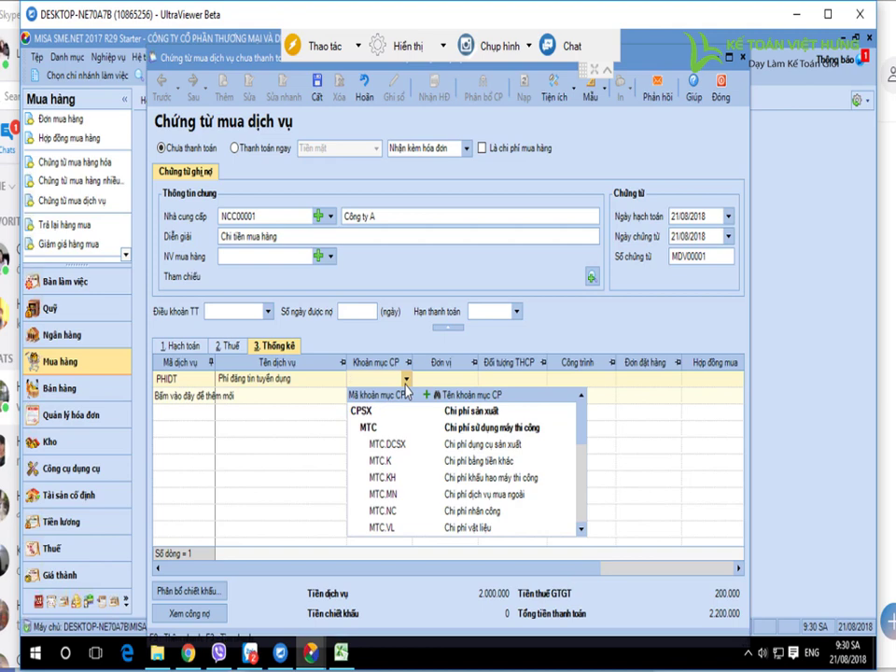
text(SXC.DCSX)
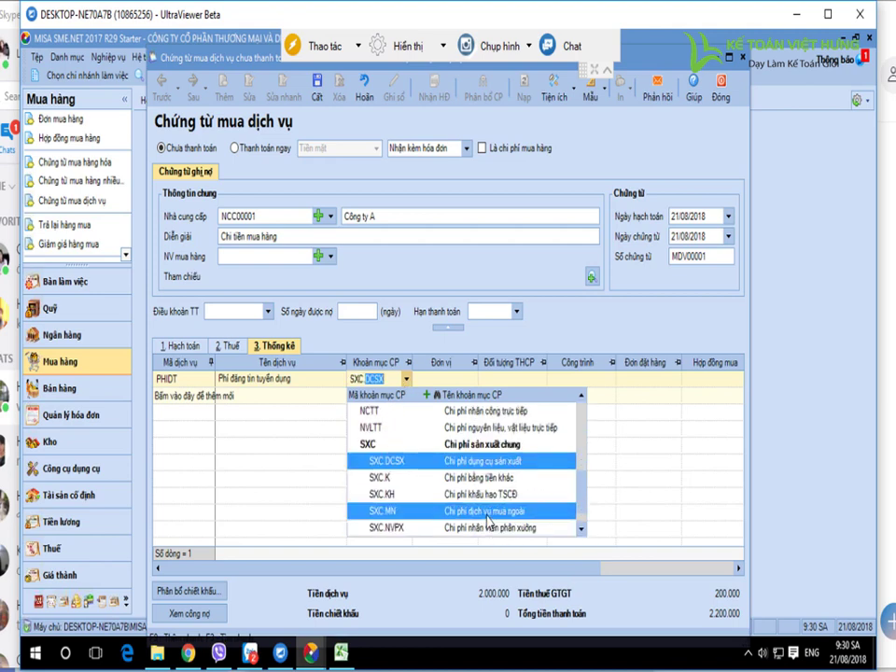
click(486, 514)
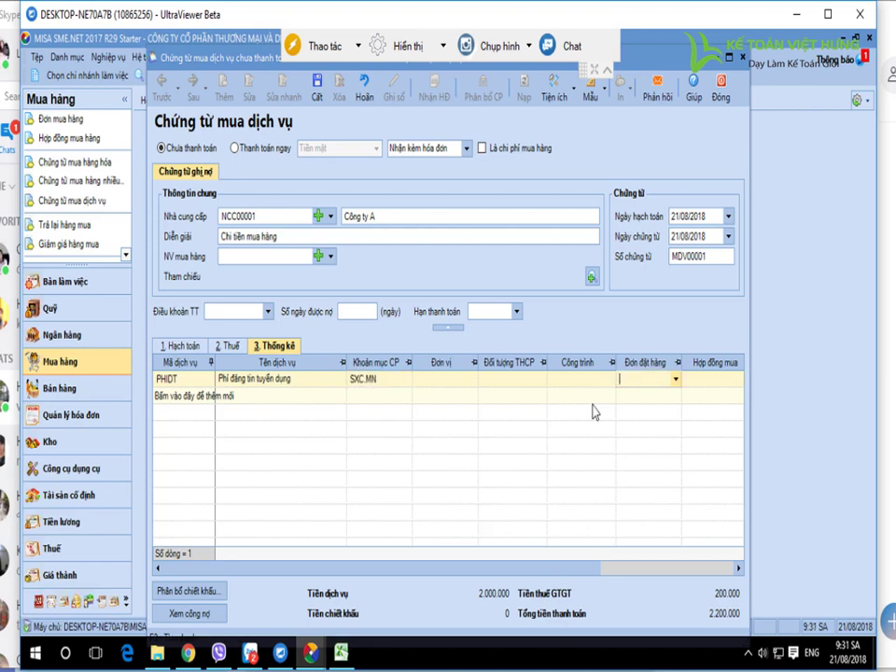
Start a new service item from the voucher line with code PHIDVVP and name "Phí dịch vụ đăng tin văn phòng".
click(182, 347)
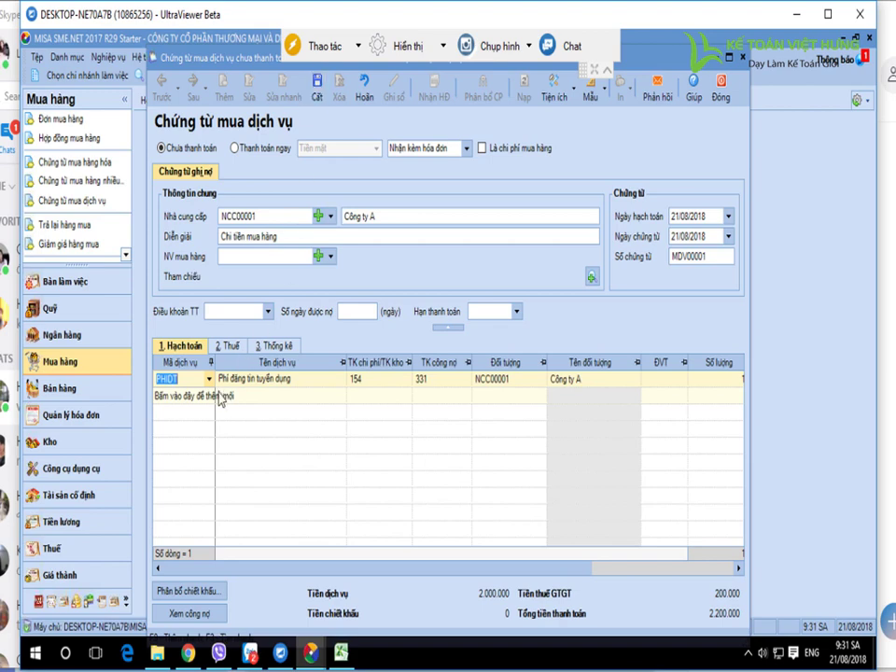
click(209, 378)
click(235, 345)
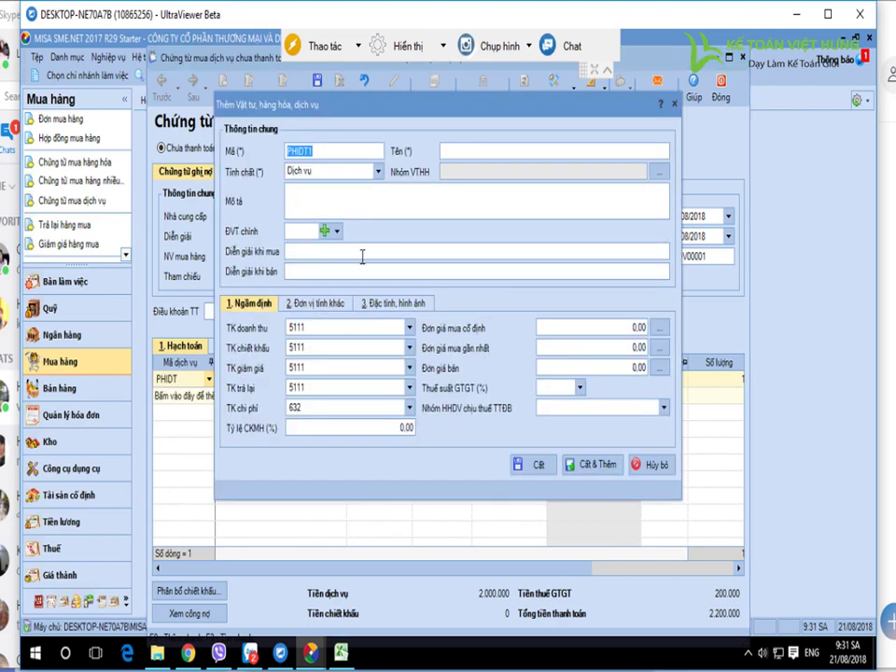
text(PHIDVVP)
key(Tab)
text(Phí dịch vụ đăng tin văn phòng)
Set the new service item's expense account to 6422 and its VAT rate to 10%, and save it into the voucher line.
key(alt+Down)
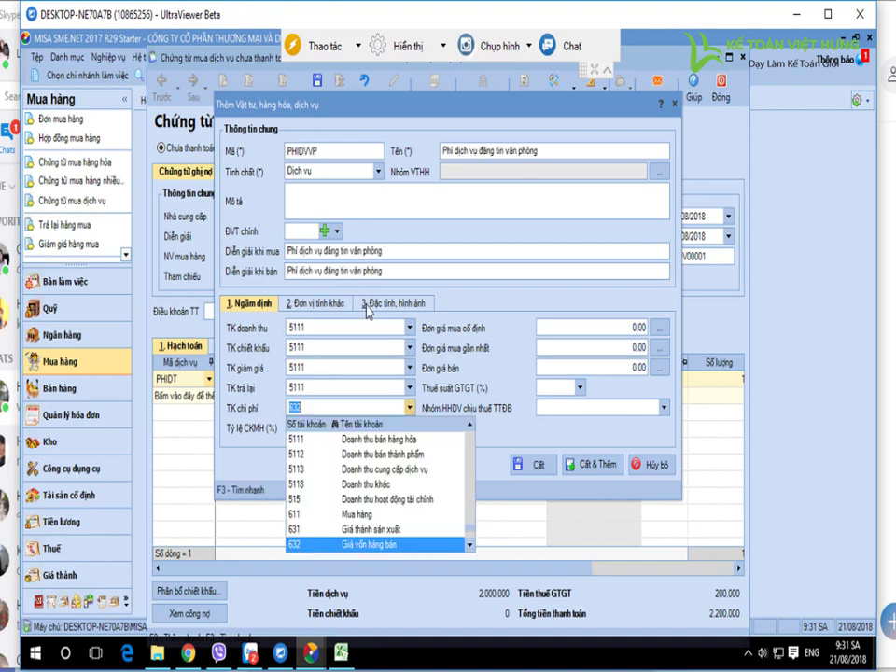
key(Return)
text(642)
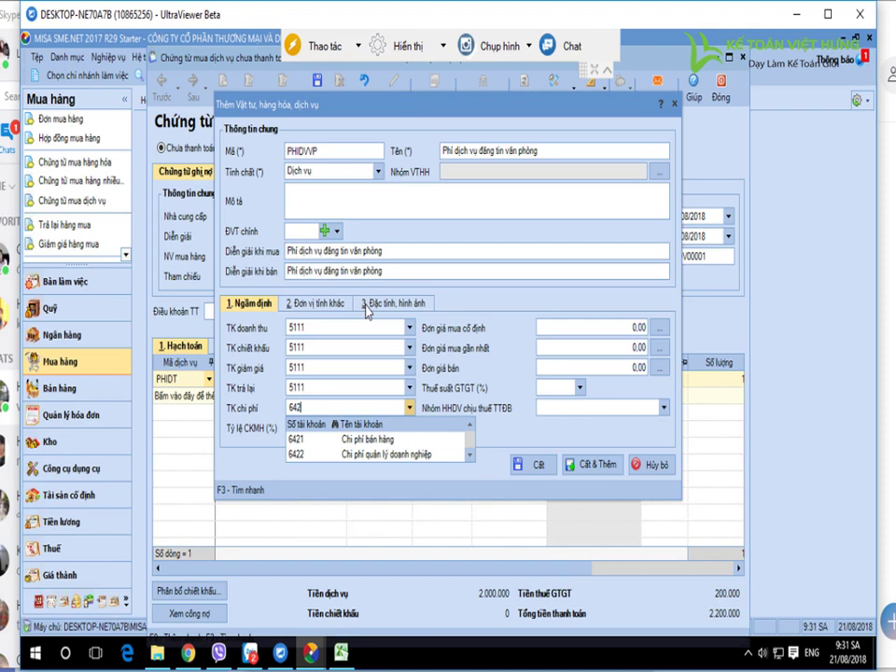
click(364, 455)
key(Tab)
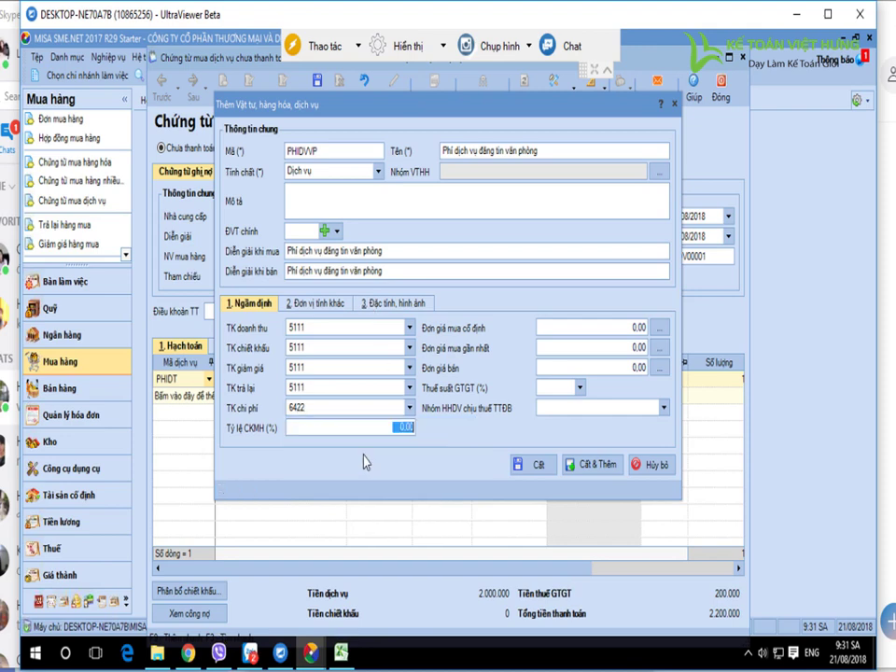
click(581, 391)
click(560, 432)
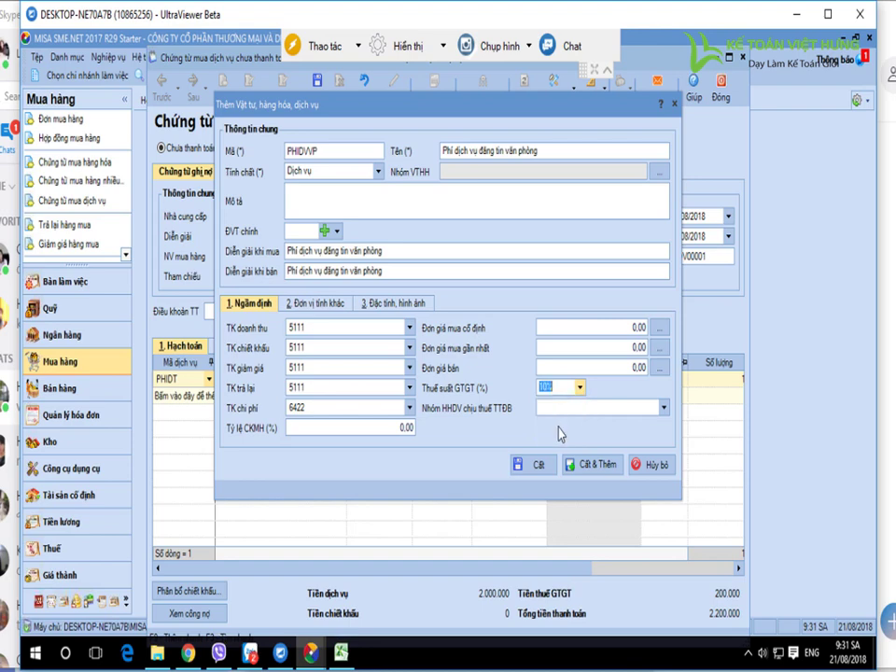
click(538, 472)
key(Tab)
key(Tab)
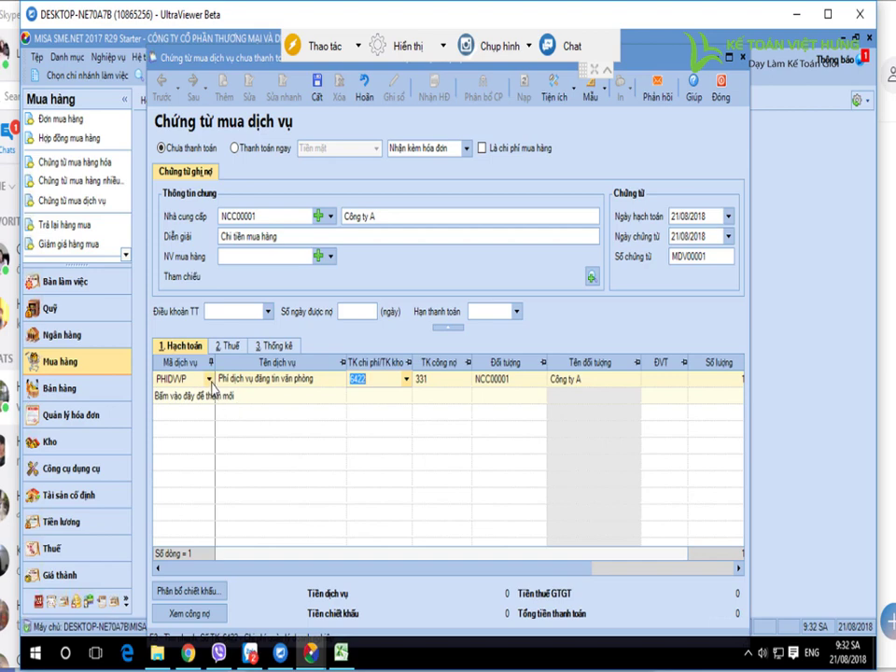
Change the line's service to PHIDT and back to PHIDVVP to compare the default expense accounts.
click(210, 381)
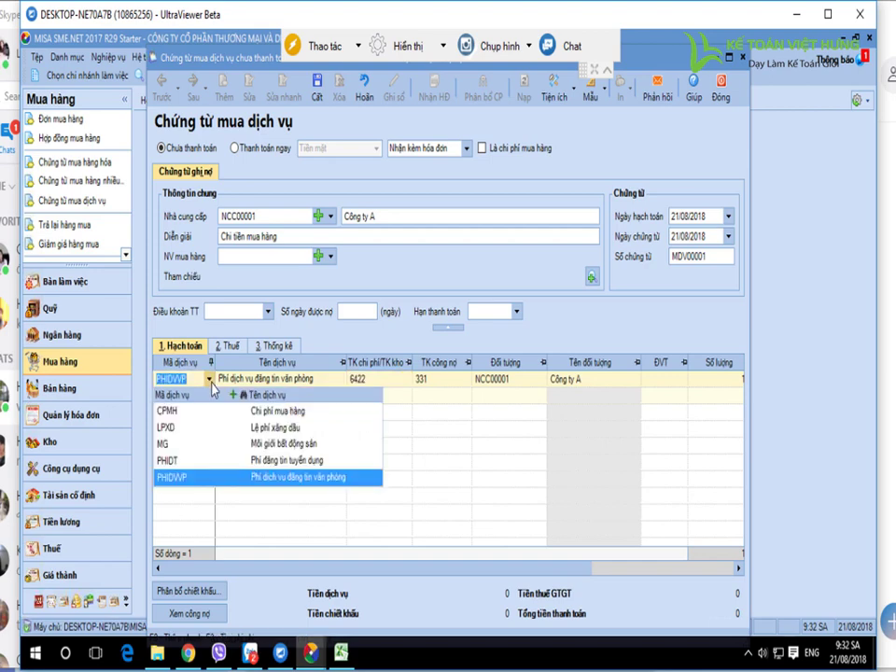
click(195, 461)
key(Tab)
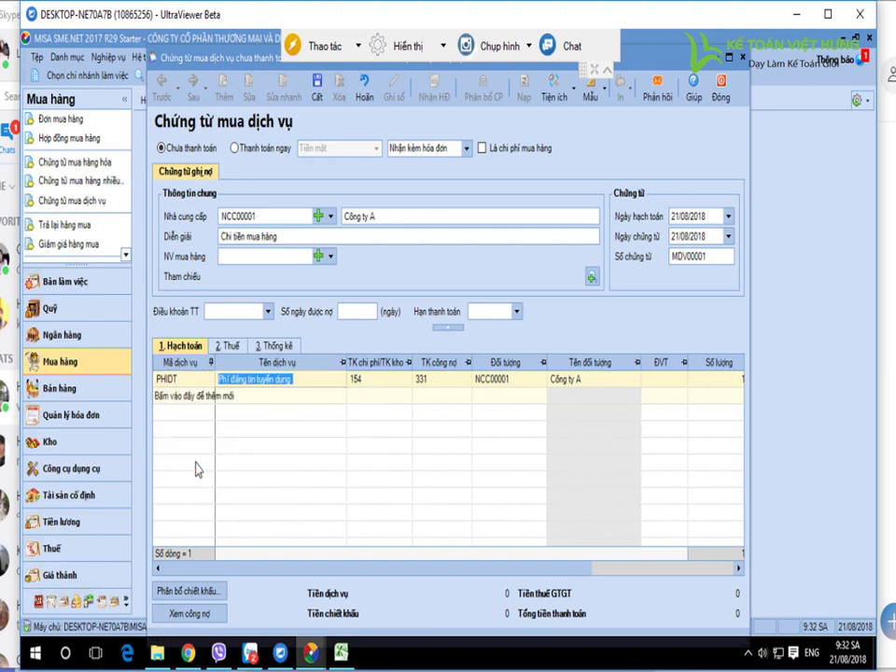
click(210, 380)
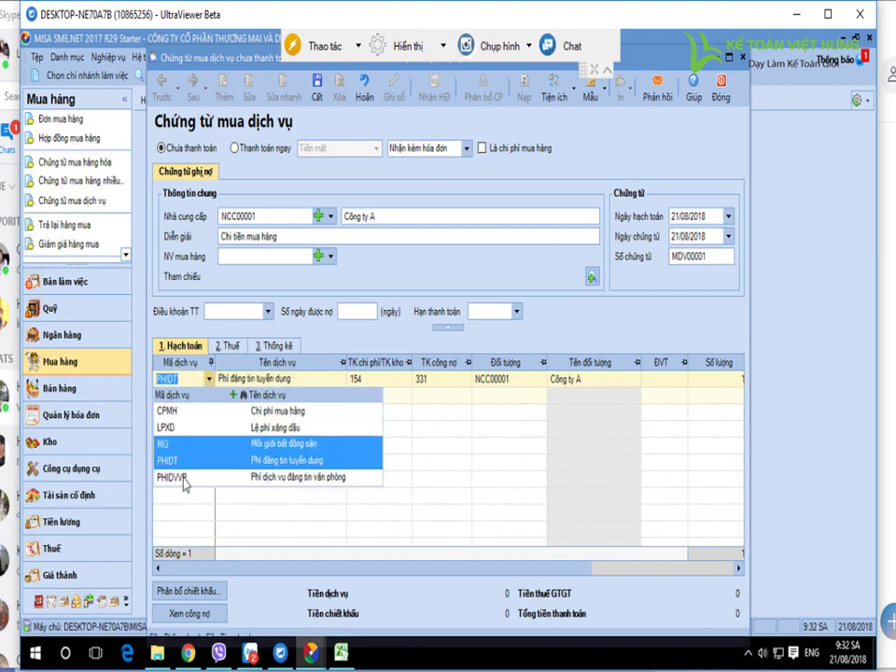
click(184, 478)
key(Tab)
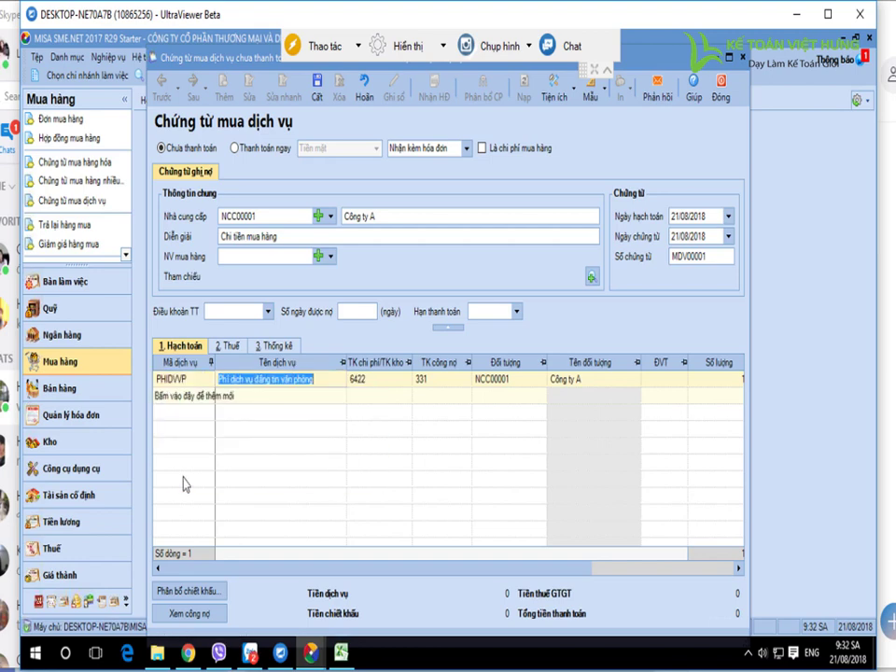
click(367, 385)
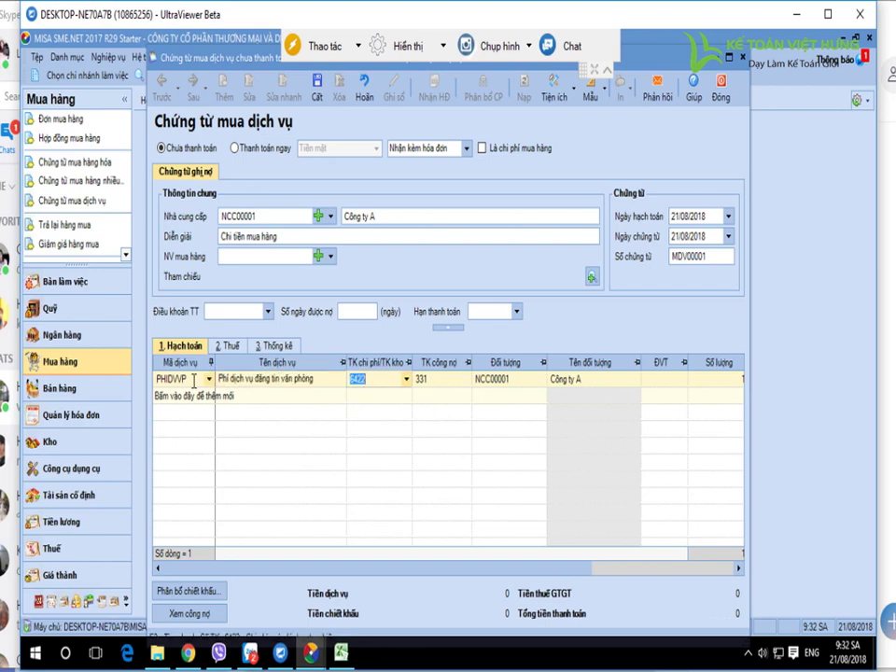
click(208, 379)
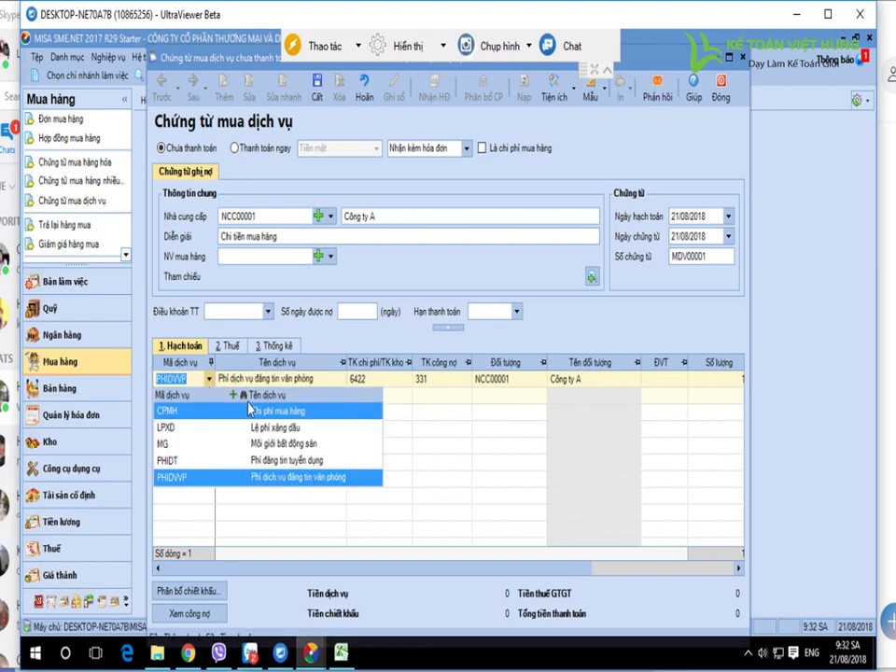
click(208, 379)
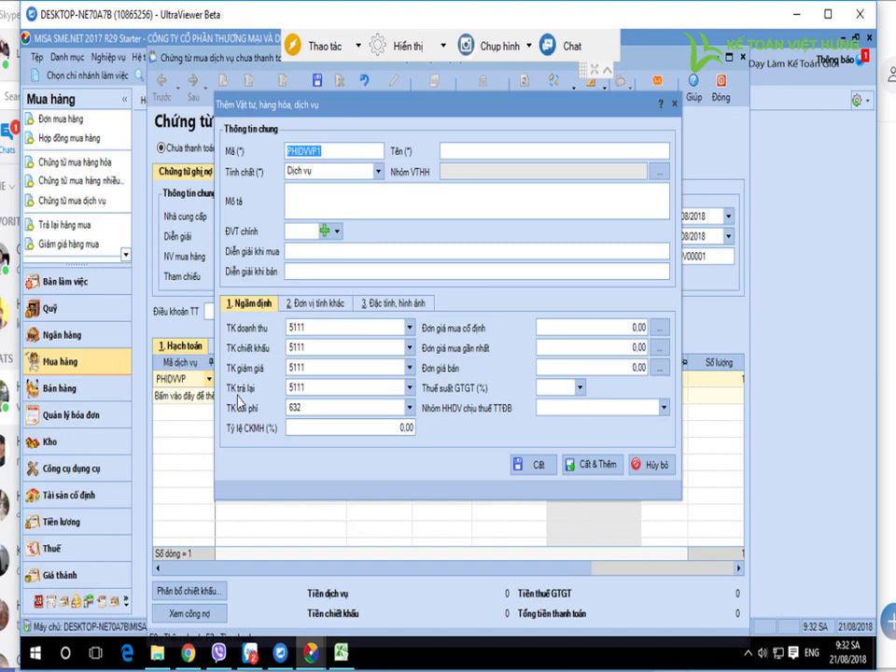
click(644, 464)
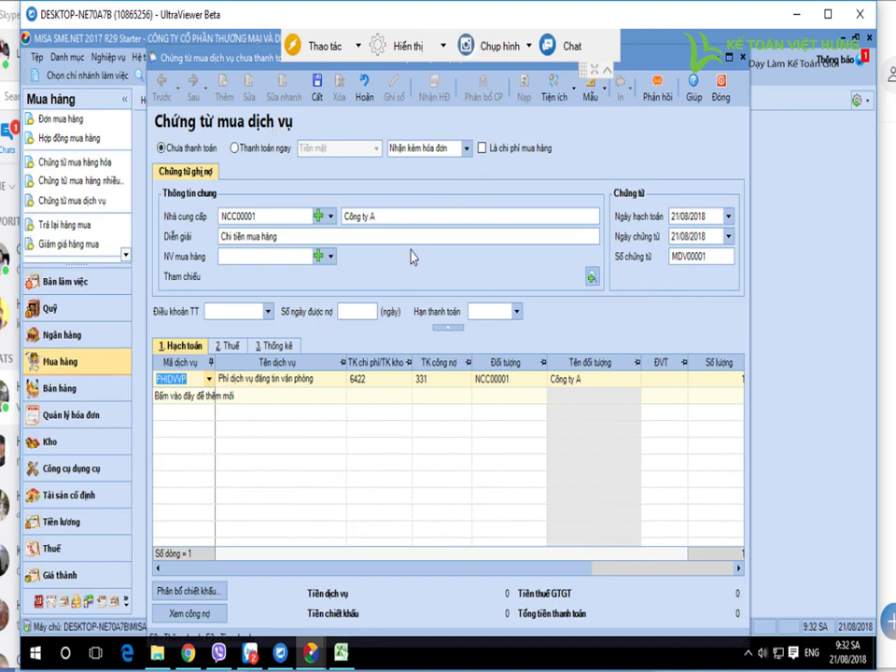
Return to the purchasing process overview and switch to the Zalo Call window.
click(50, 369)
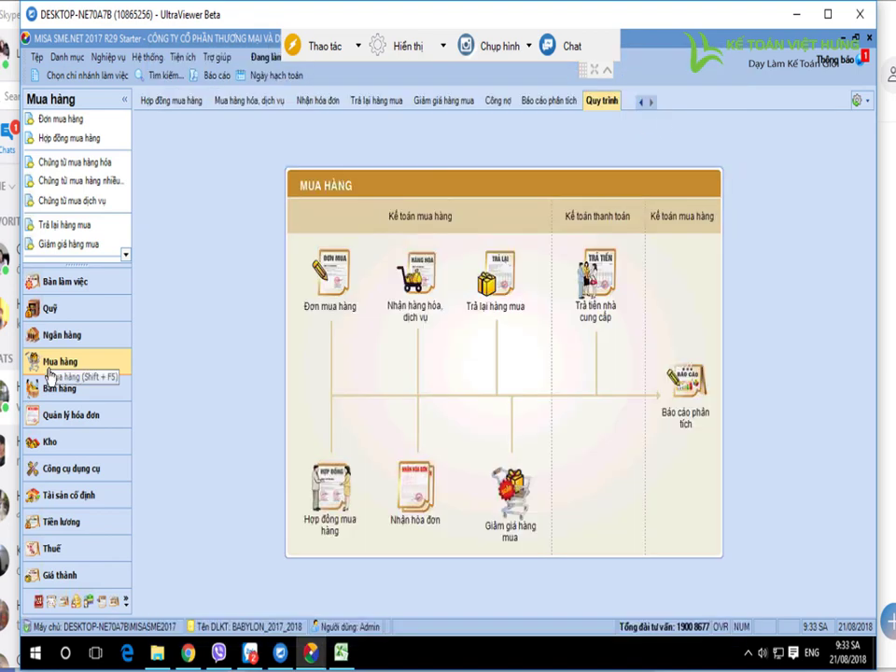
mouse_move(249, 654)
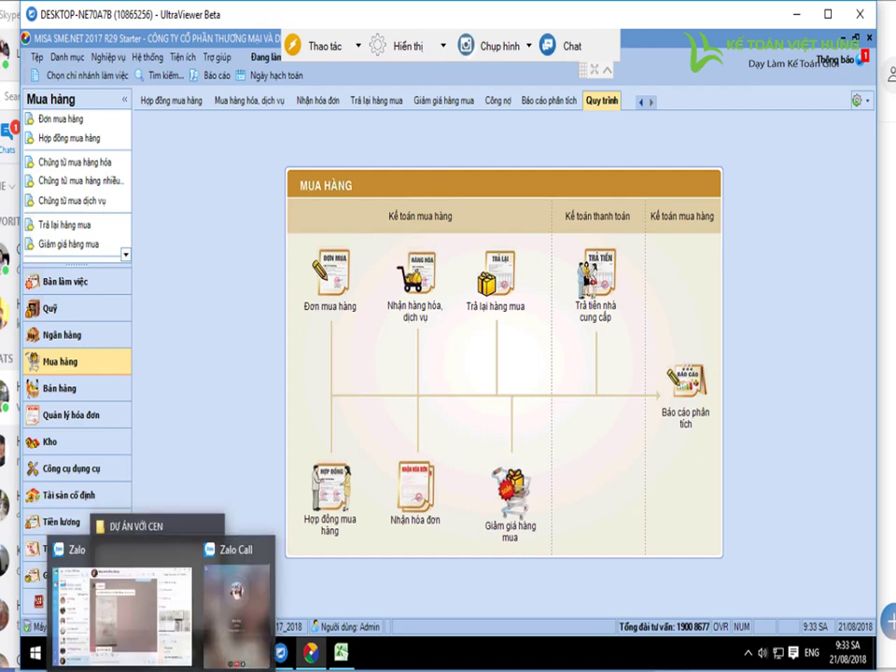
click(237, 611)
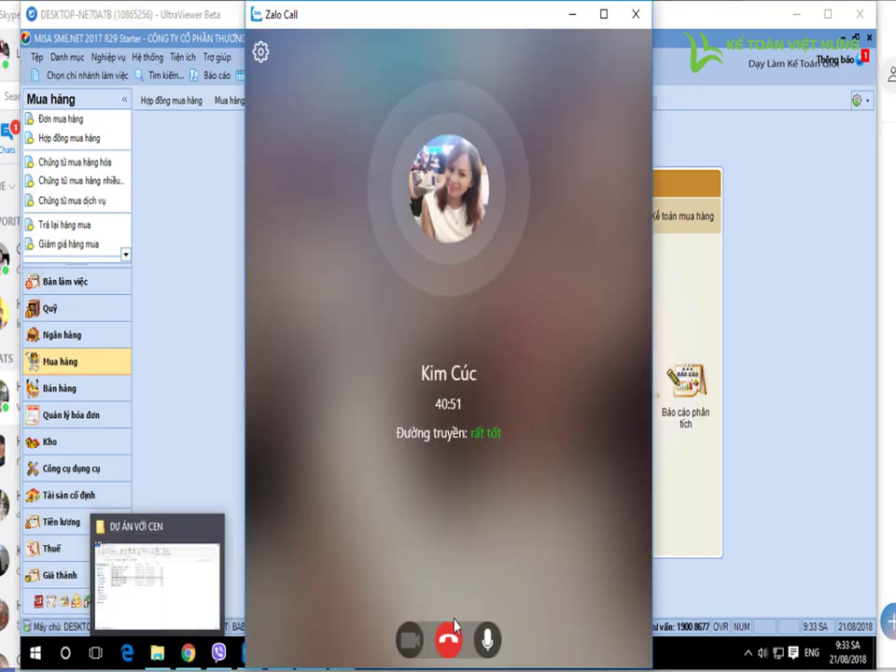